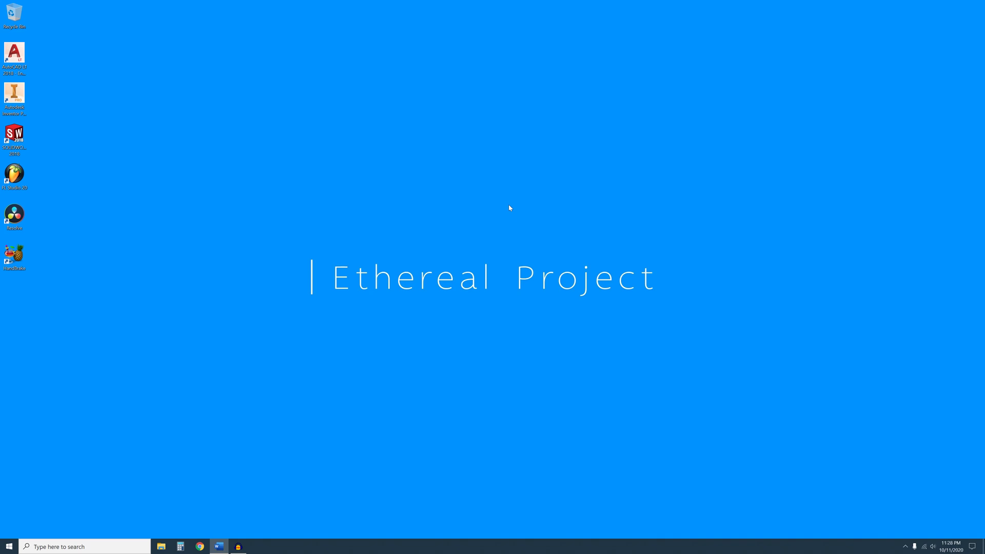
- Open the Windows Add or remove programs settings and search the installed apps for cura
left_click(129, 545)
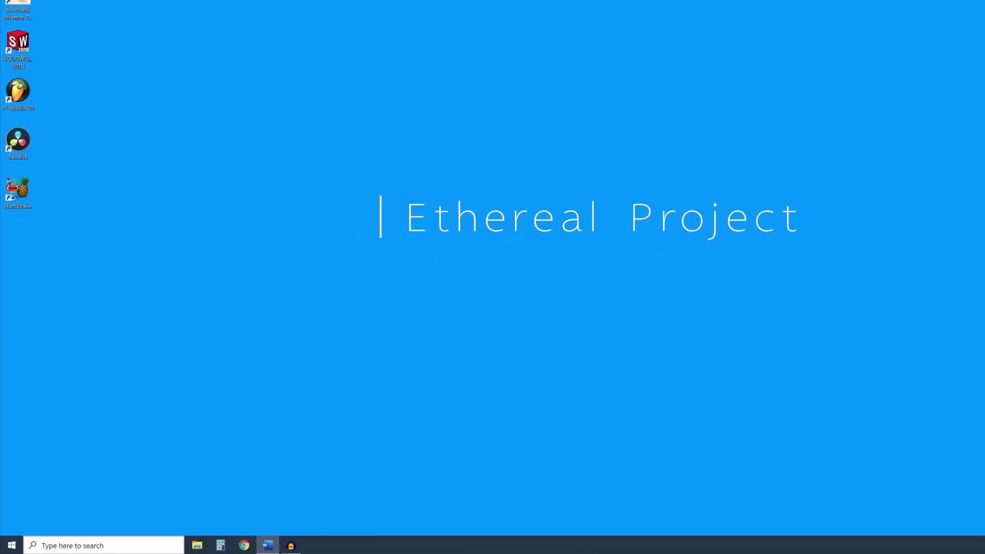
type("add")
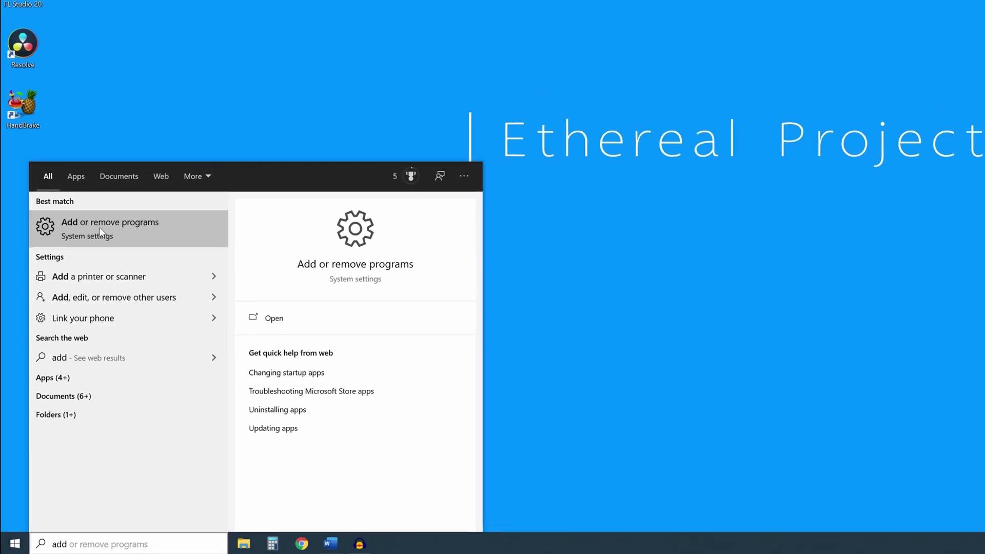
left_click(99, 229)
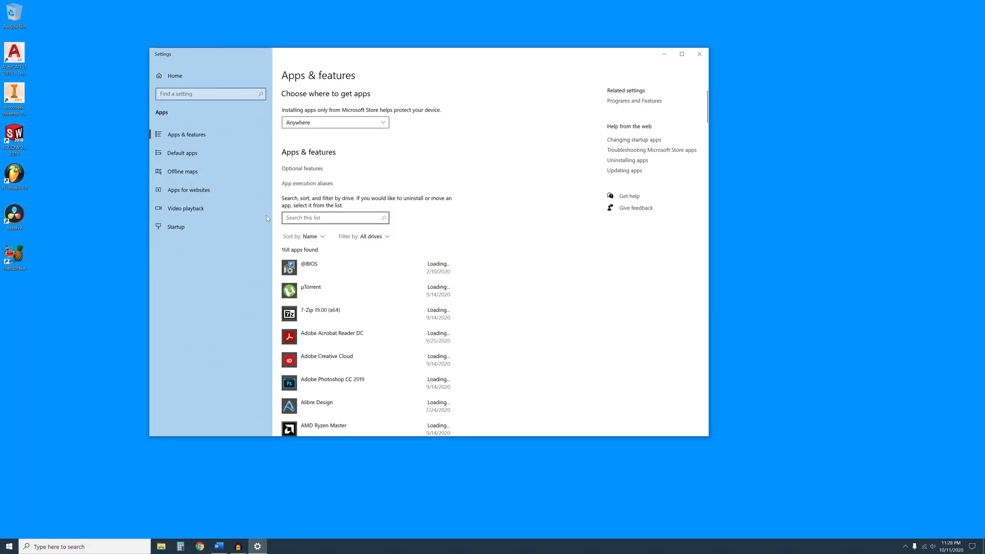
type("cura")
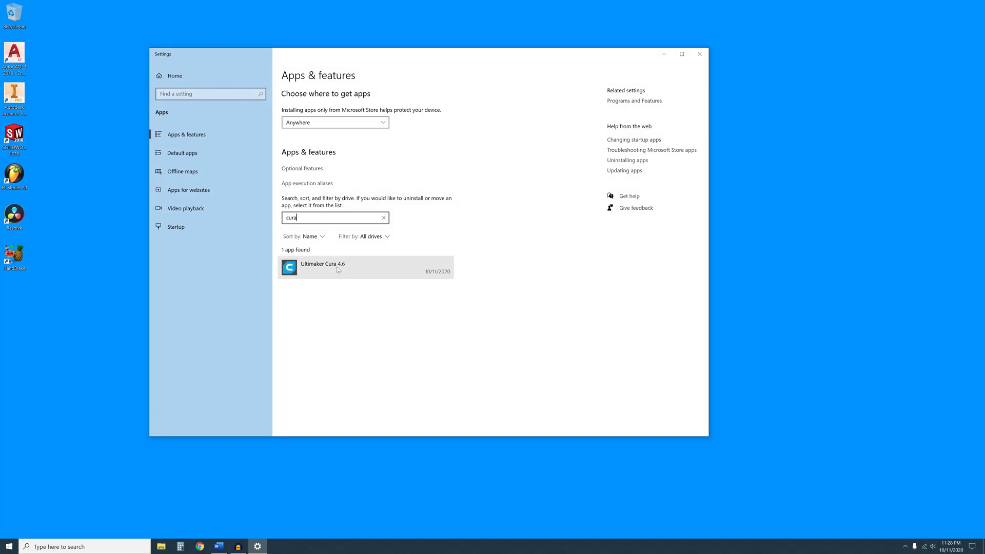
- Uninstall Ultimaker Cura 4.6 including all its configuration files, and close the uninstaller and the Settings window
left_click(338, 269)
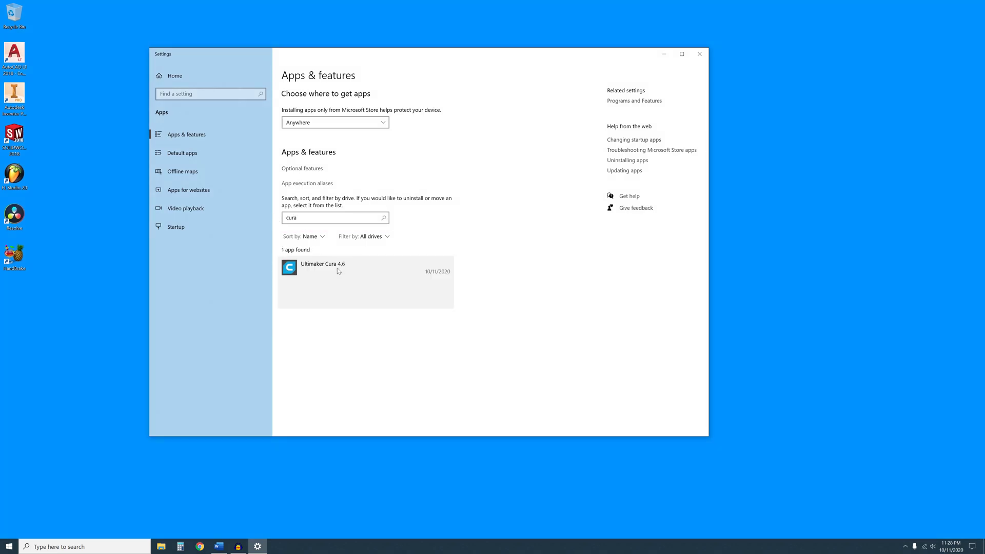
left_click(432, 300)
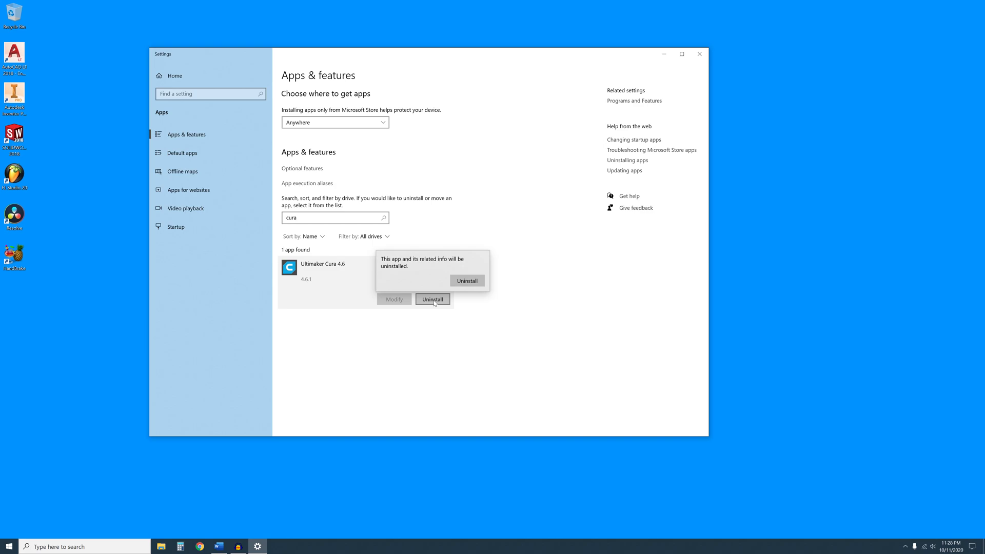
left_click(463, 285)
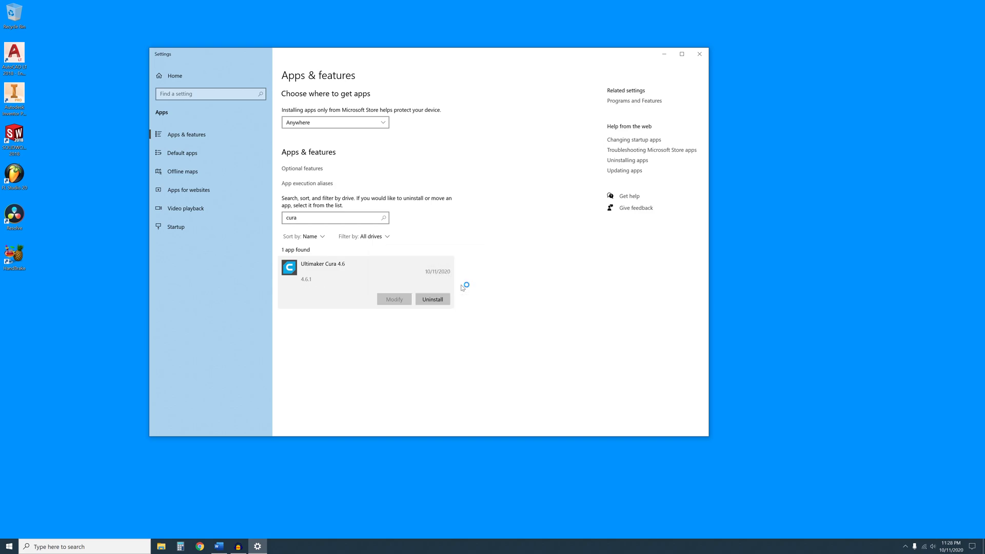
left_click(534, 335)
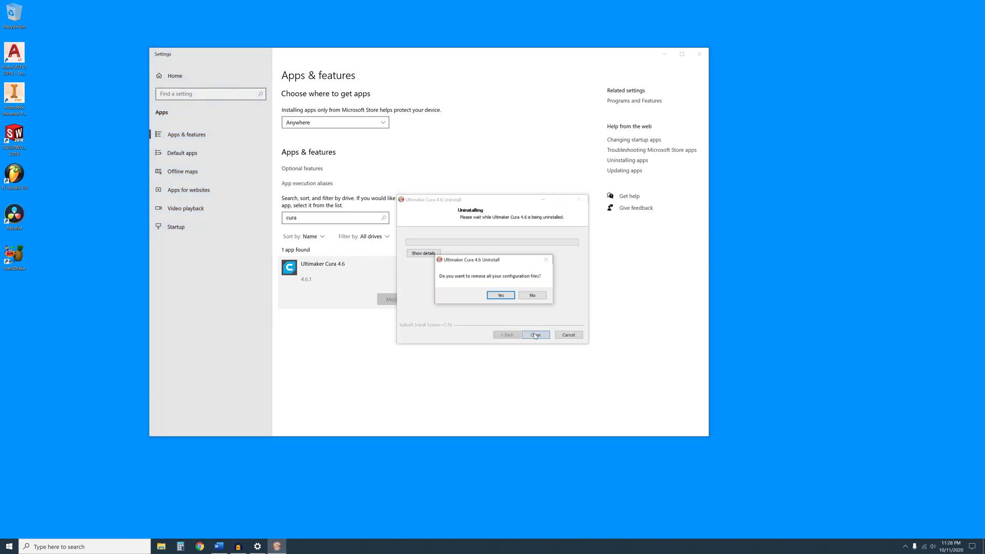
left_click(500, 295)
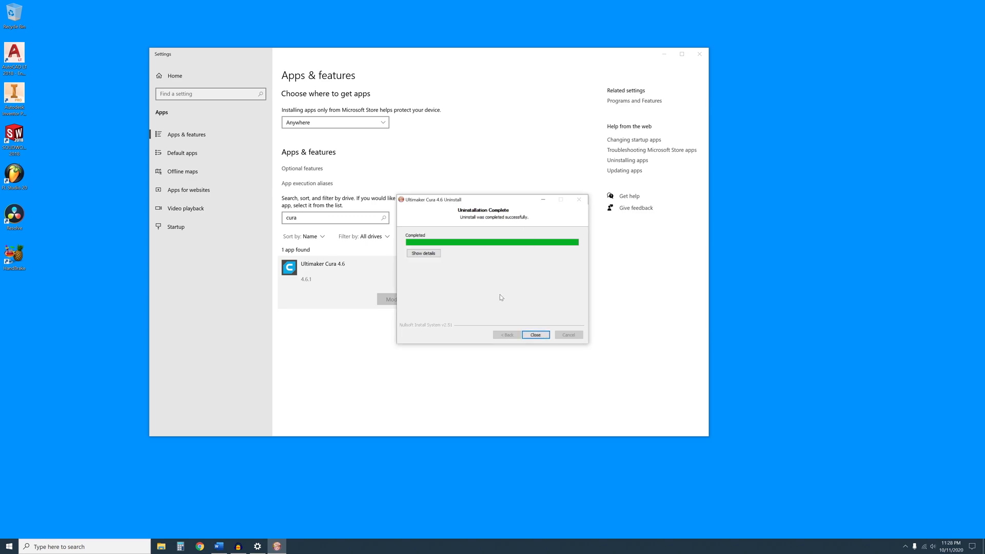
left_click(535, 335)
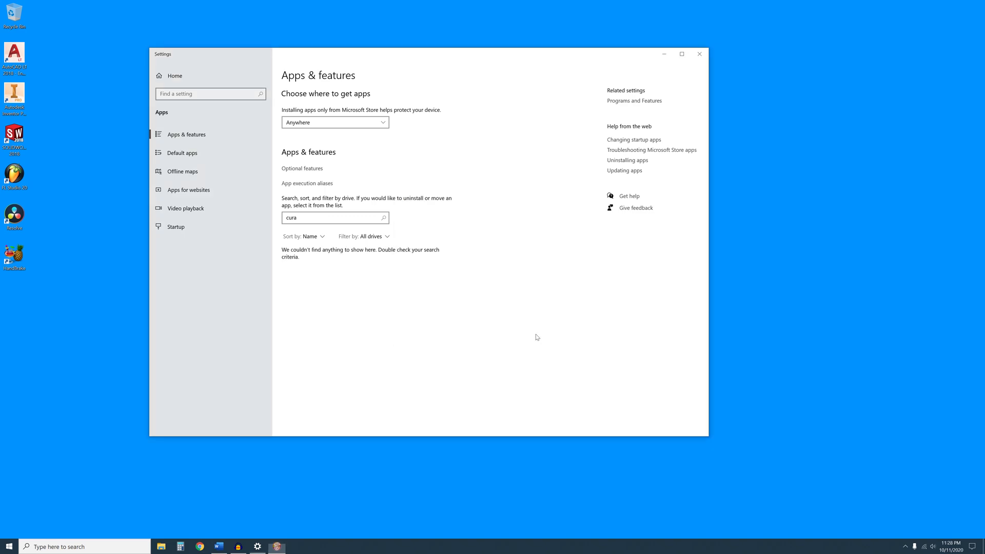
left_click(699, 53)
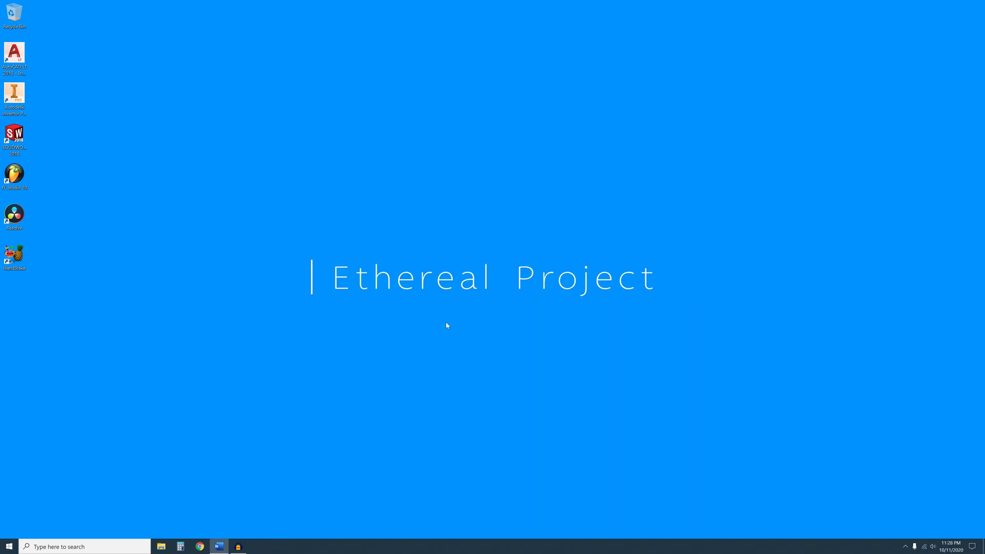
- Delete the leftover Ultimaker Cura 4.6 folder from Program Files on Local Disk (C:) and close File Explorer
left_click(163, 547)
left_click(100, 402)
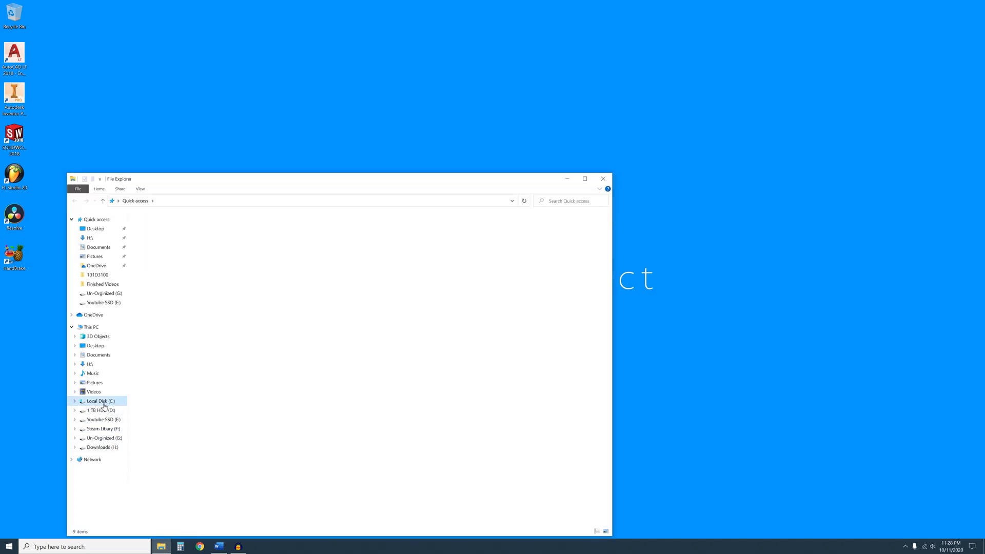
double_click(162, 296)
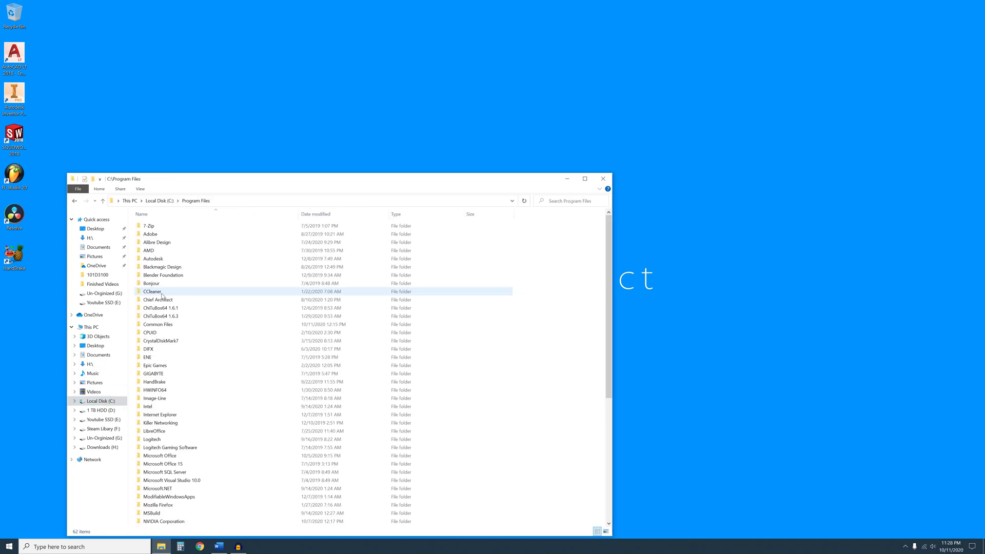
scroll(205, 446, "down", 8)
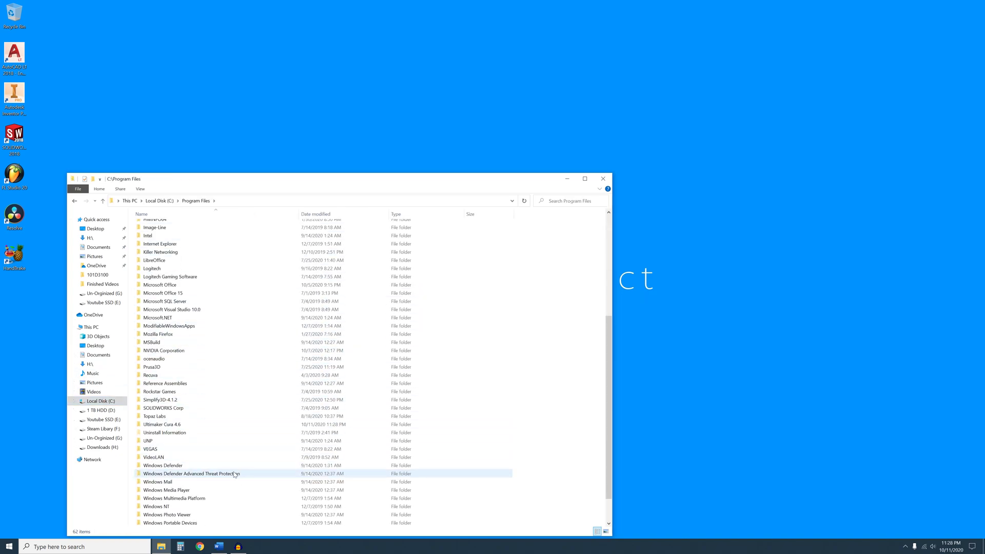
right_click(154, 424)
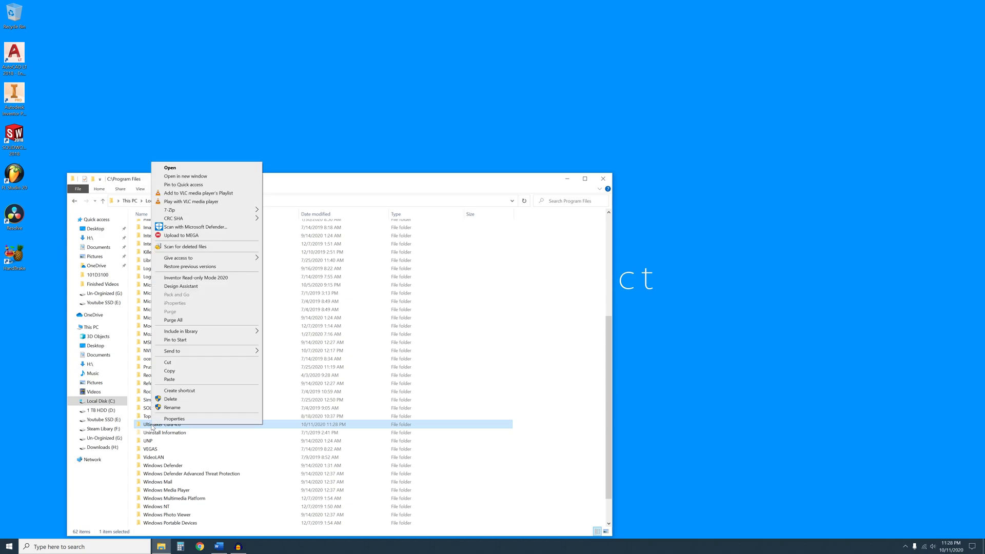
left_click(166, 400)
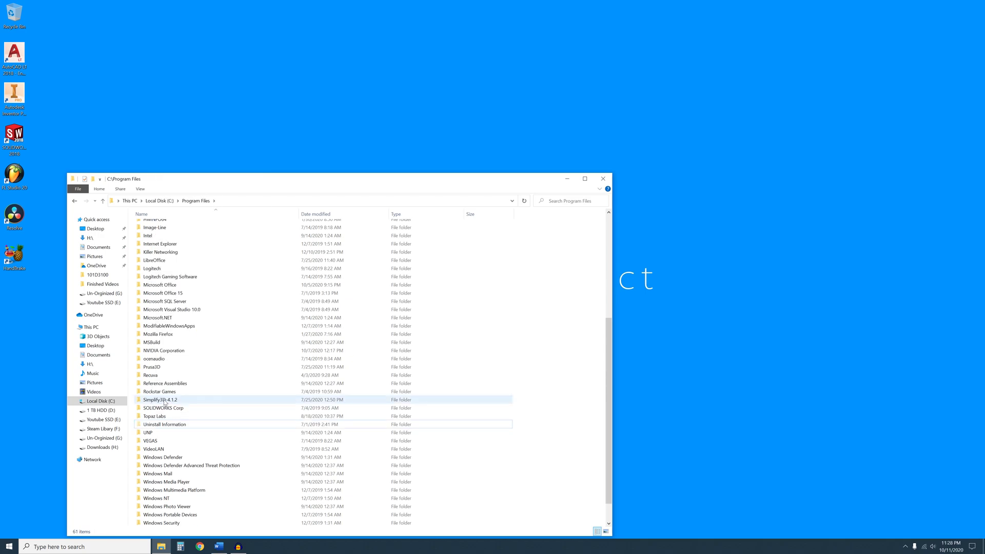
left_click(600, 183)
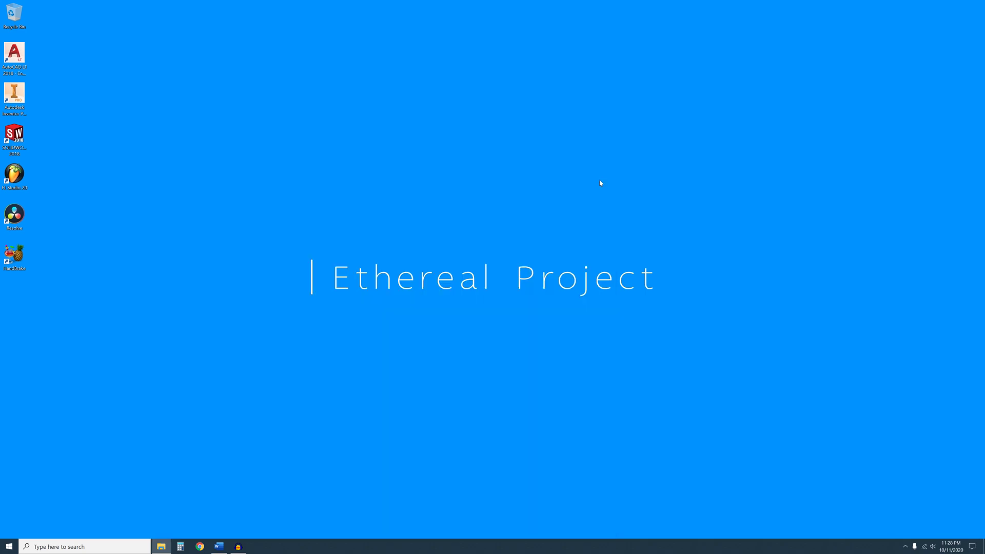
- Open the %appdata% folder through Windows search, delete the cura folder in Roaming, and close the window
left_click(115, 543)
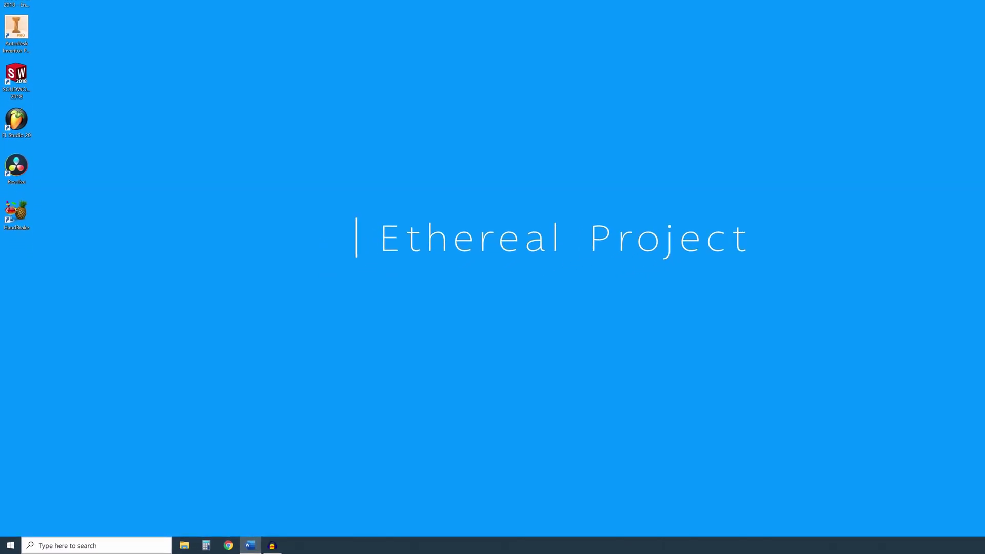
type("%")
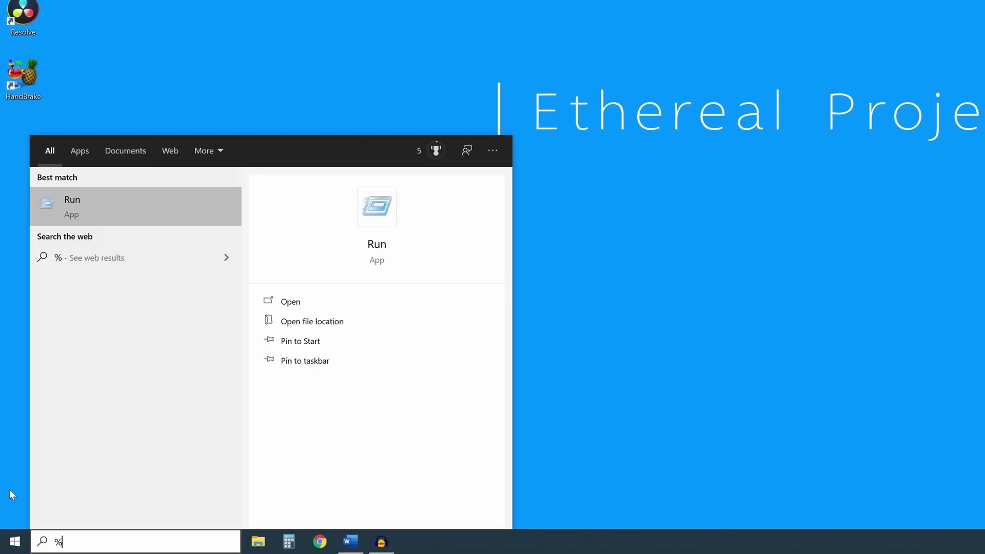
type("appda")
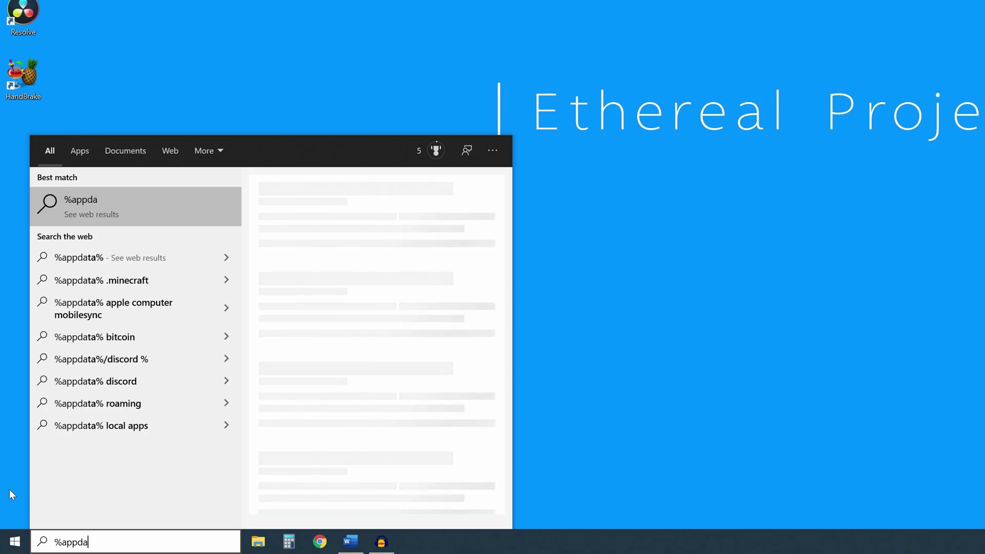
type("ta%")
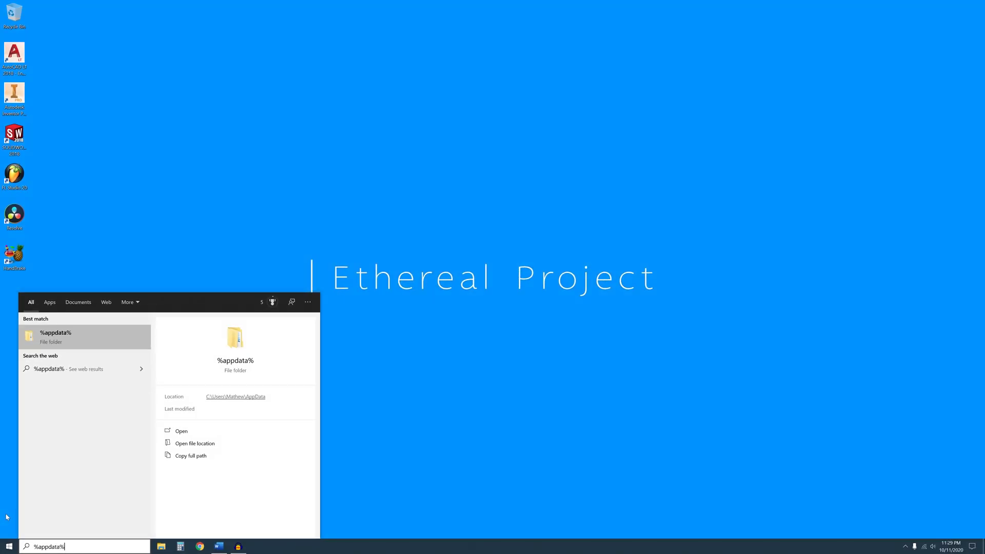
key("Return")
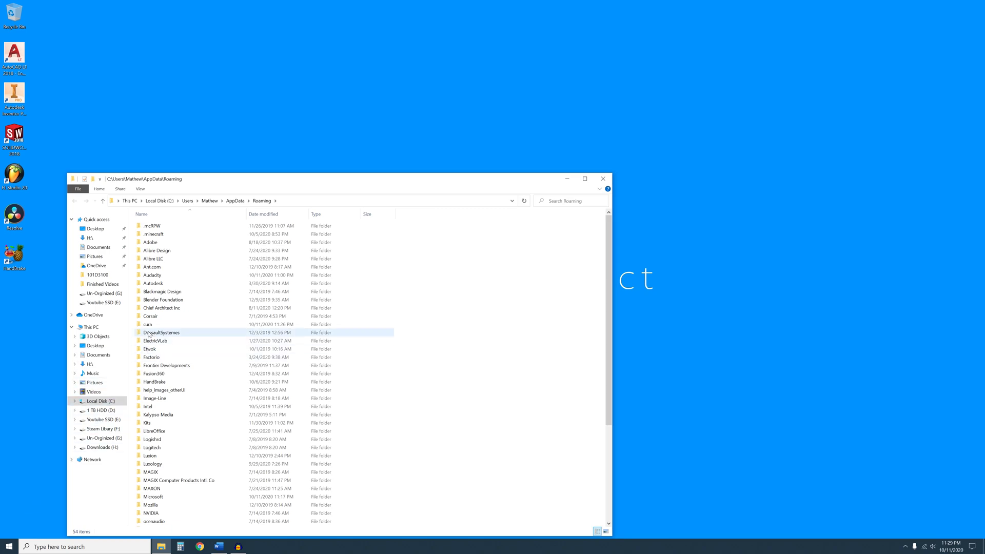
left_click(147, 325)
right_click(147, 327)
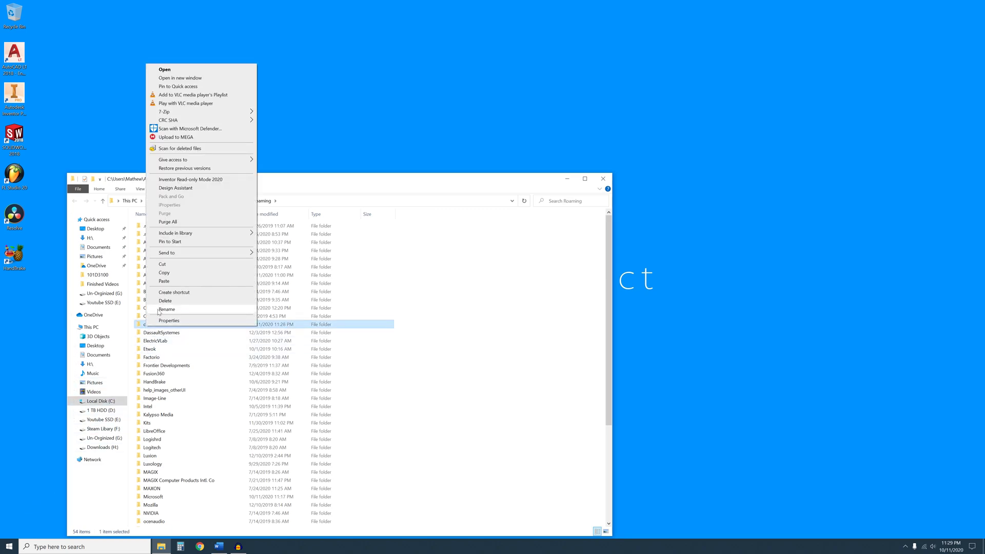
left_click(165, 300)
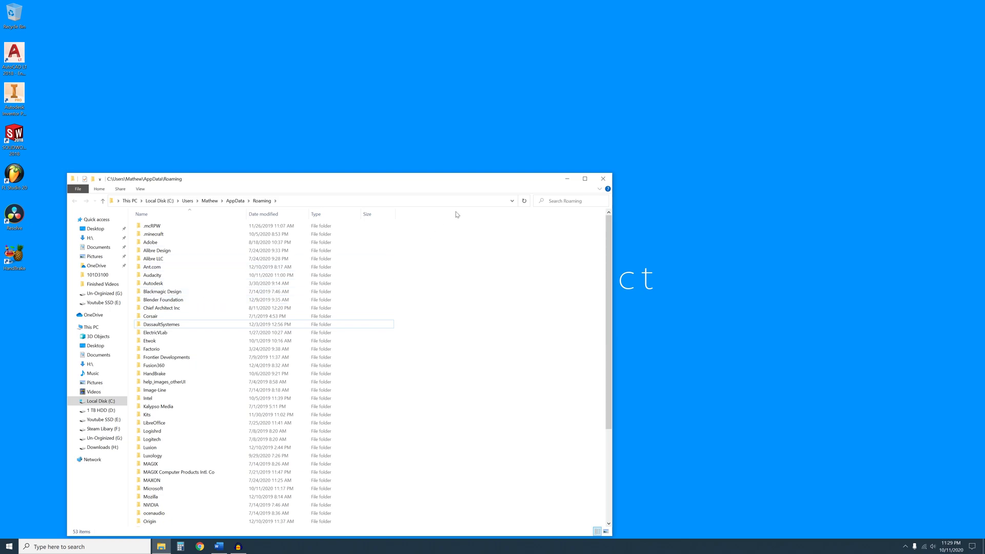
left_click(604, 181)
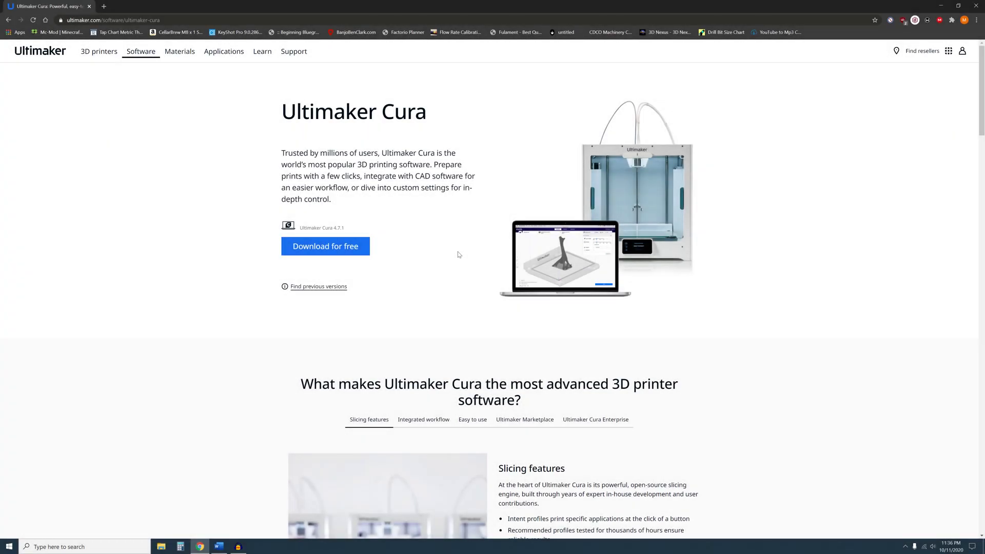
- Download Ultimaker Cura 4.7.1 for Windows, 64 bit, and the archive 3D Nexus Cura 4.7 Profiels and definitions.zip from MEGA
left_click(348, 251)
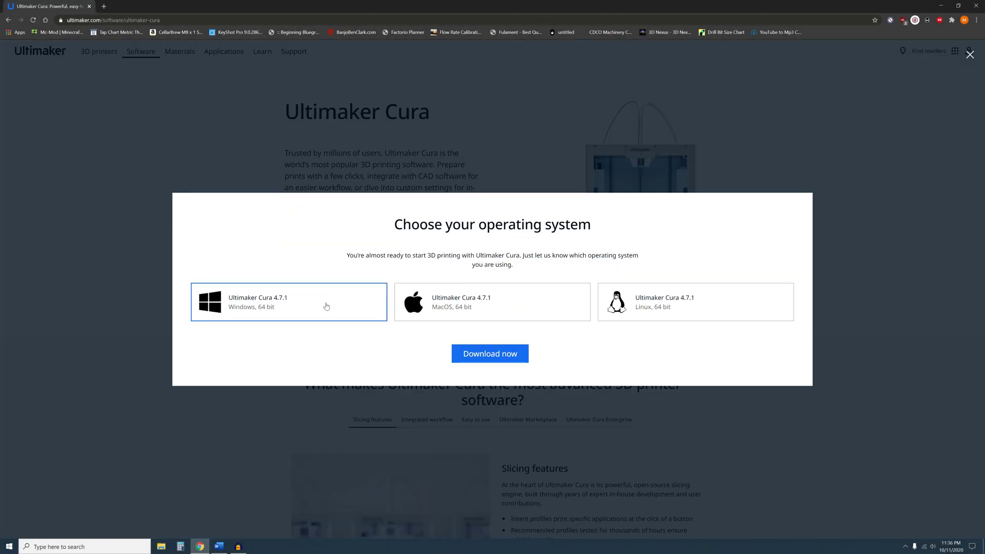
left_click(485, 358)
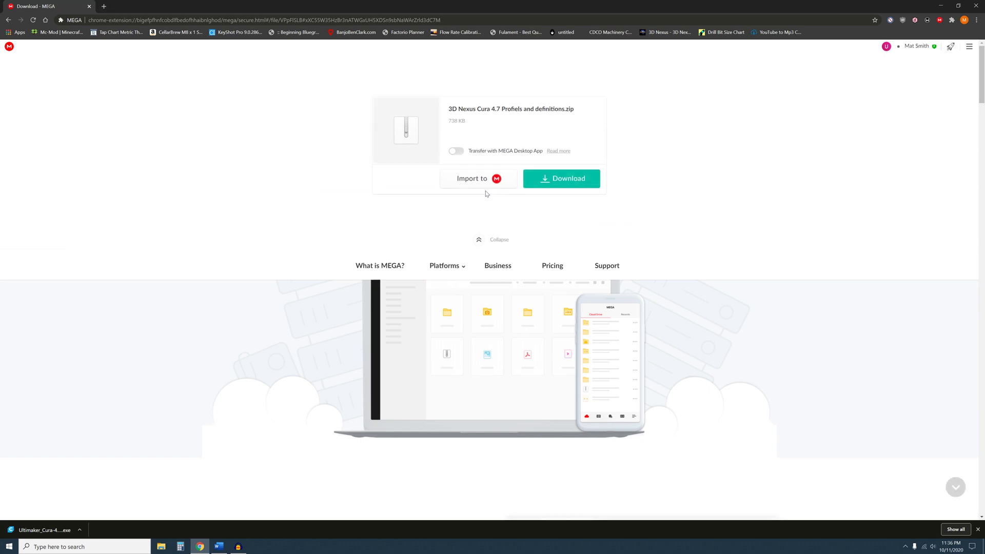
left_click(581, 186)
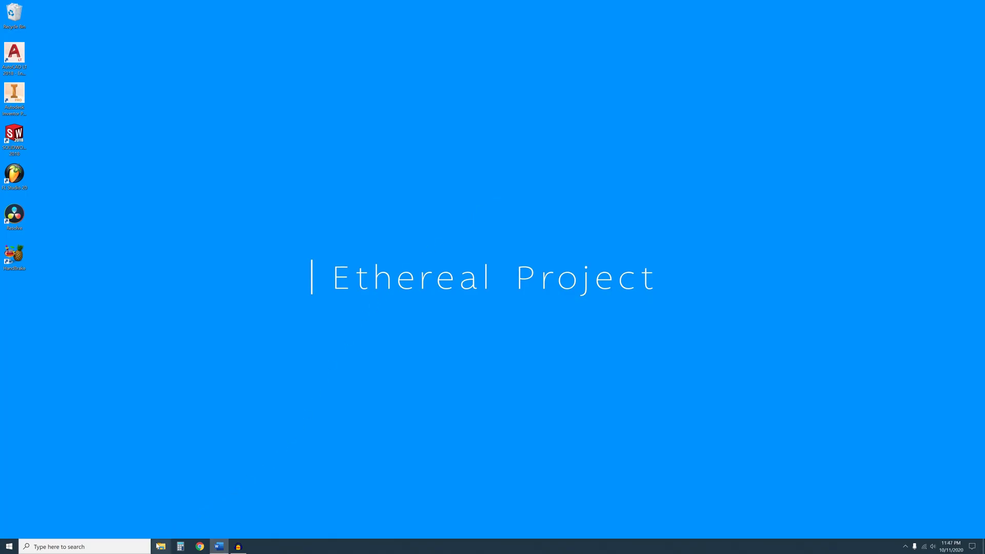
- Install Ultimaker Cura 4.7 from Ultimaker_Cura-4.7.1-win64.exe in H:\ with the default options, finishing setup without running the program
left_click(161, 547)
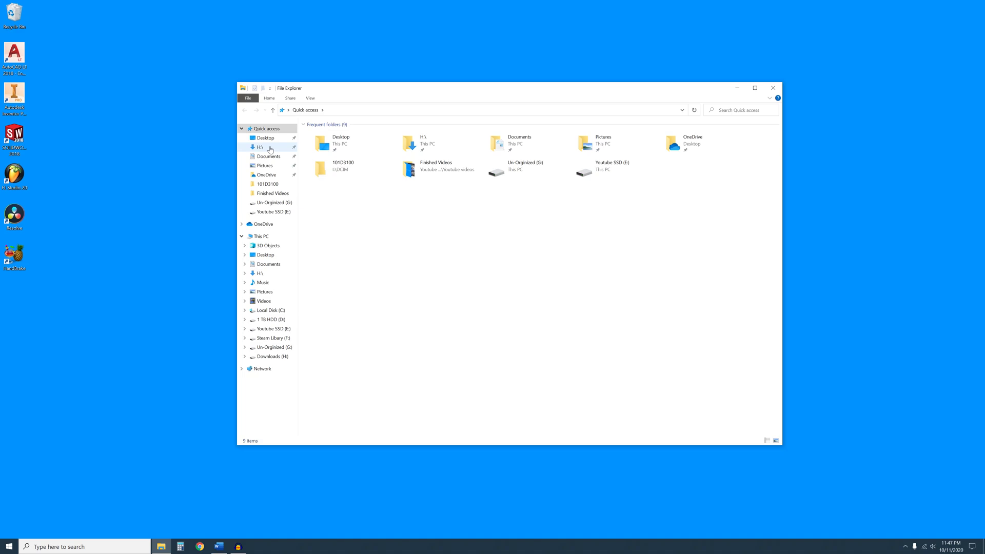
left_click(260, 147)
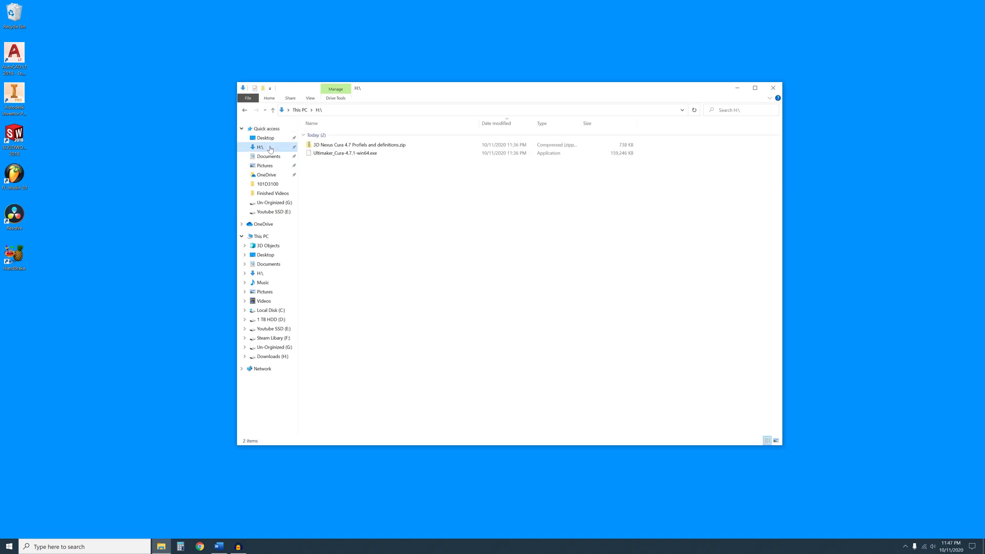
double_click(321, 154)
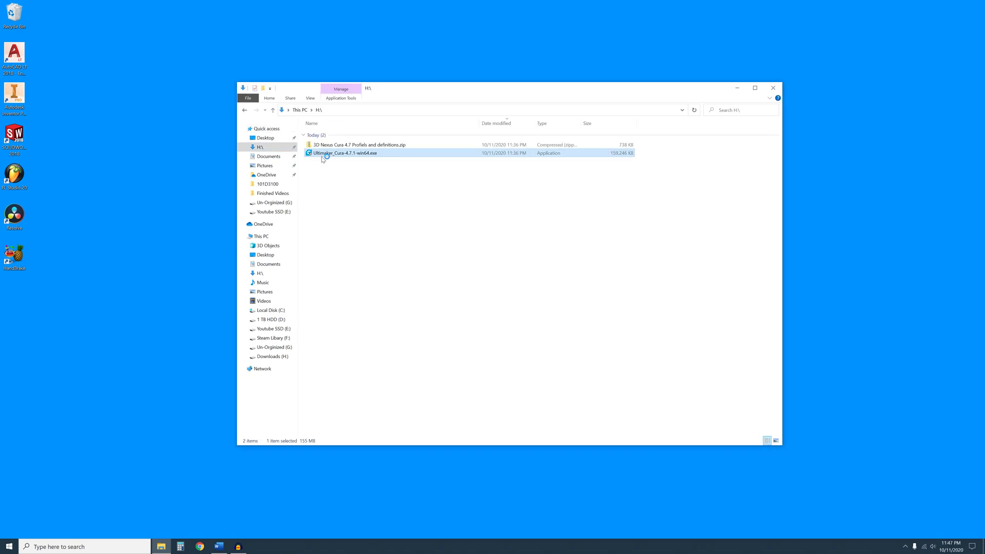
left_click(534, 337)
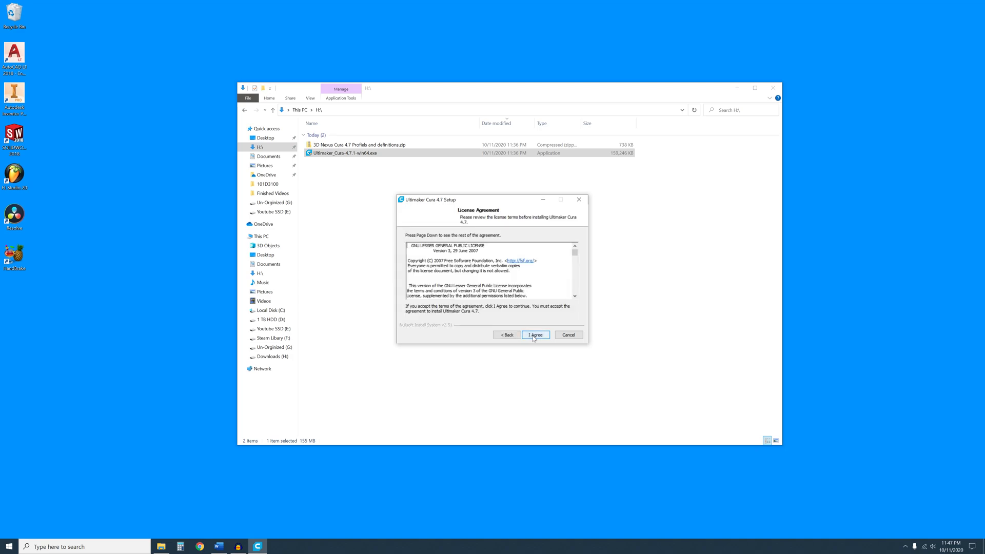
left_click(534, 336)
left_click(534, 336)
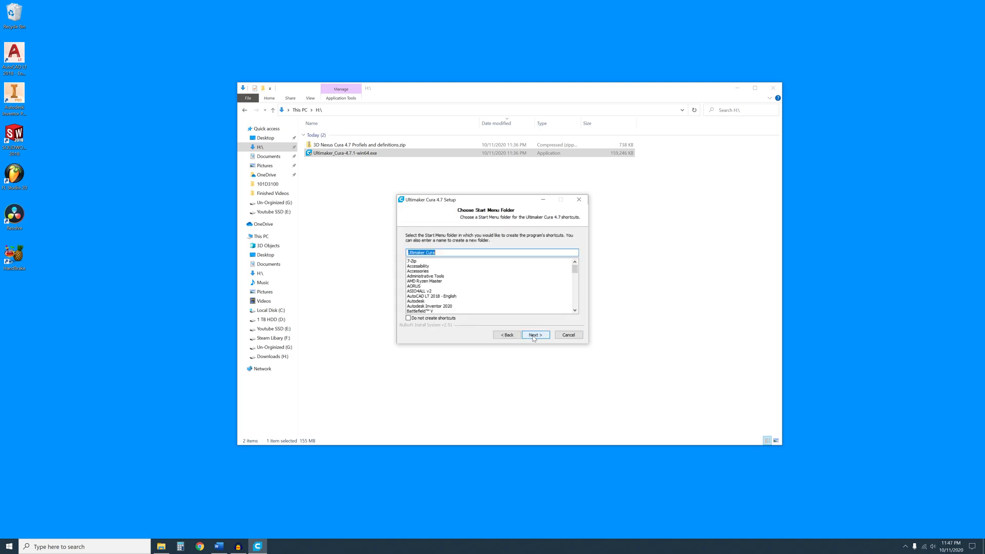
left_click(534, 336)
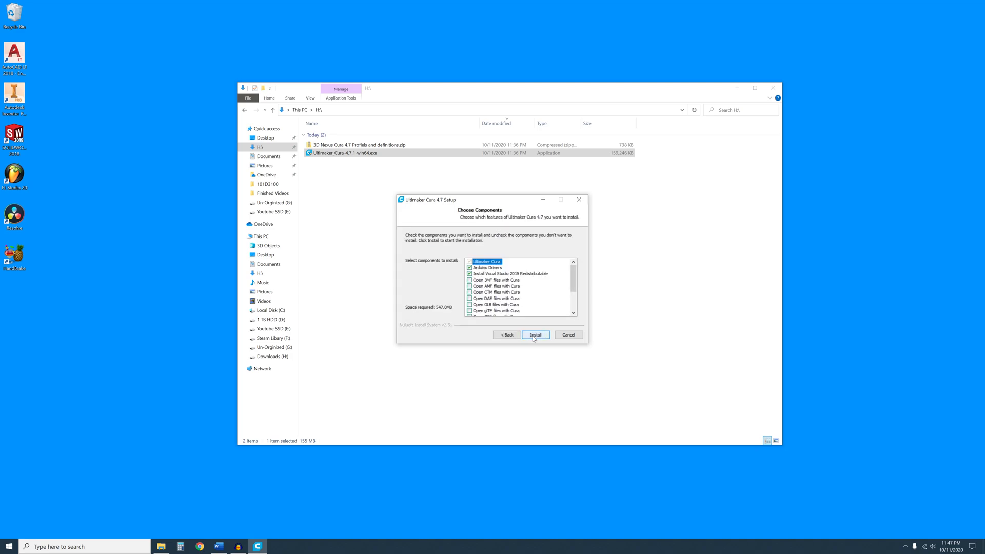
left_click(534, 336)
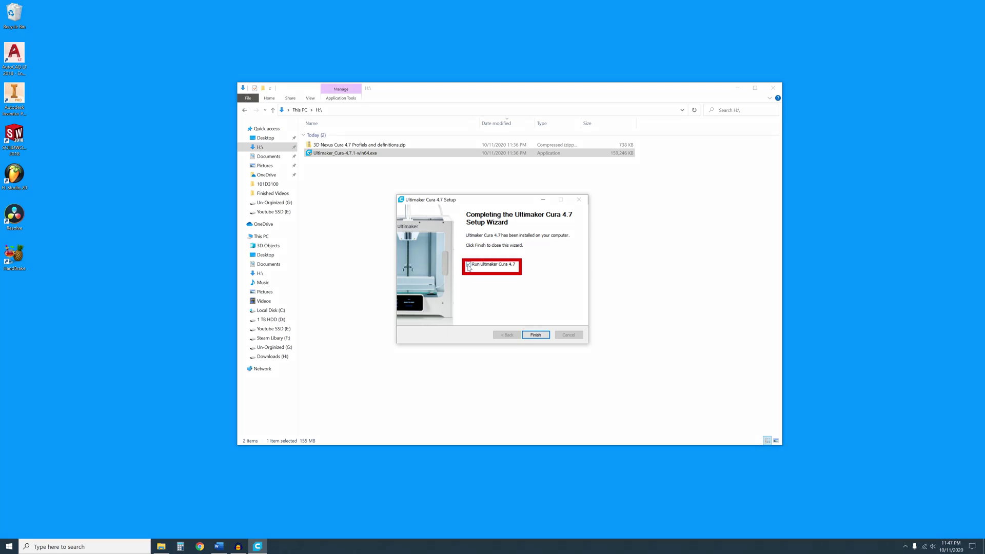
left_click(468, 266)
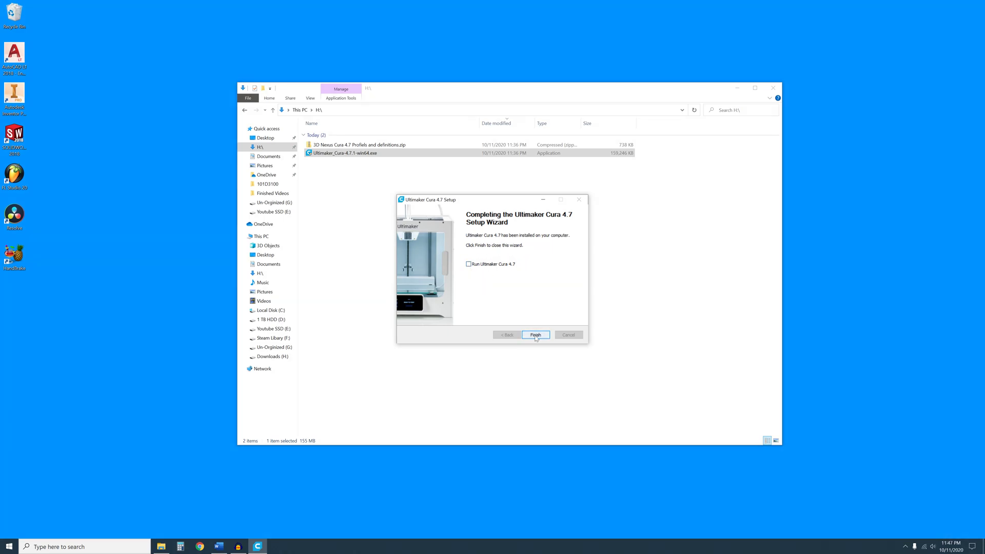
left_click(536, 336)
- Extract 3D Nexus Cura 4.7 Profiels and definitions.zip to its default folder in H:\, open the inner folder, and move its window aside
left_click(330, 147)
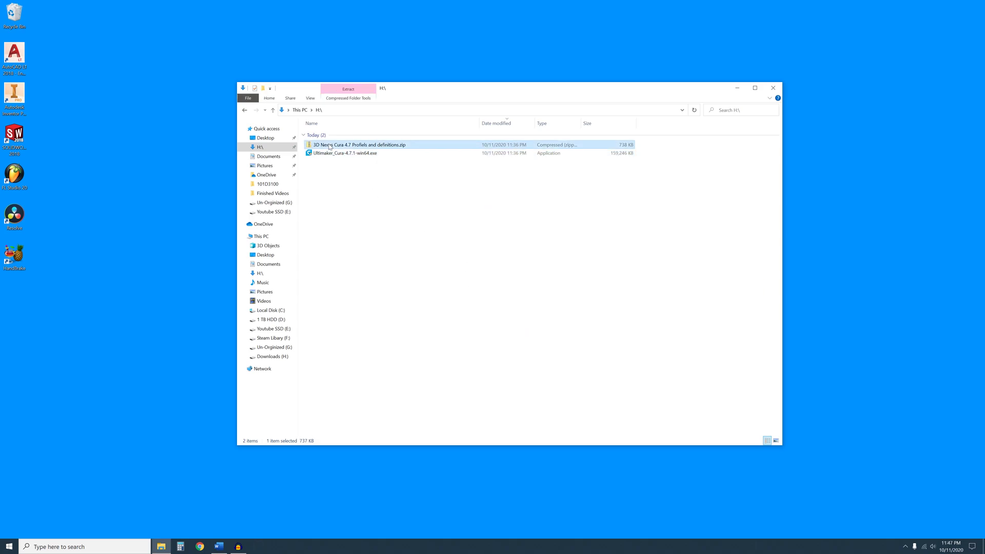
right_click(323, 149)
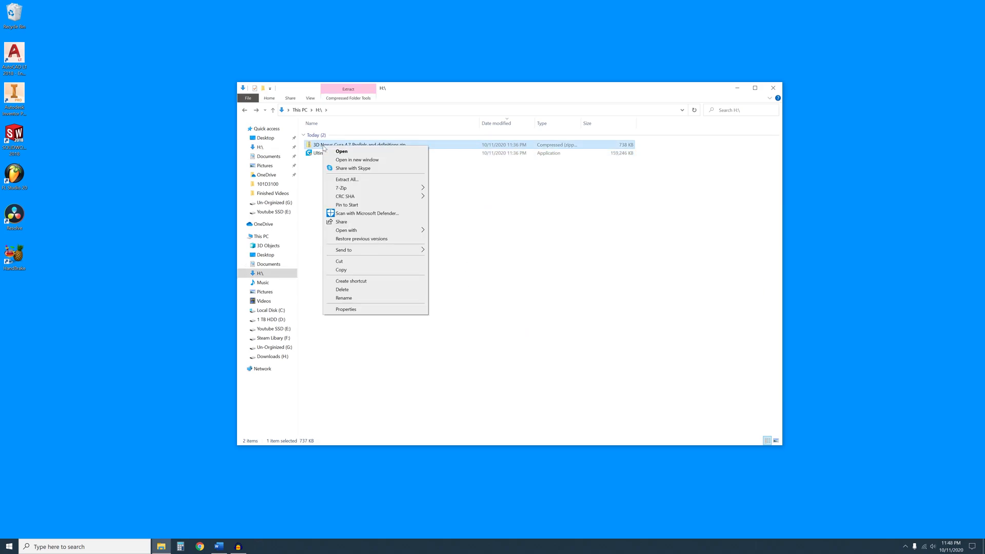
left_click(347, 180)
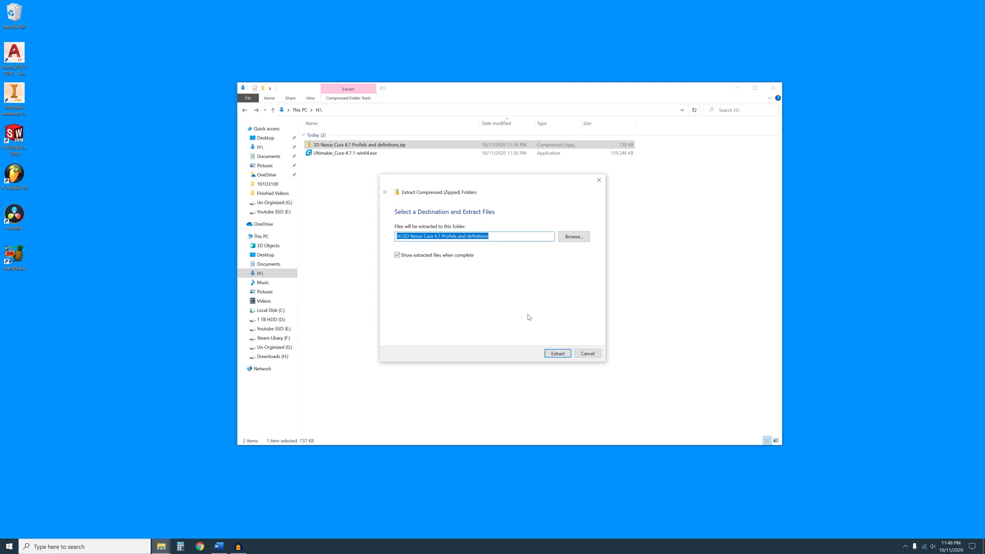
left_click(558, 354)
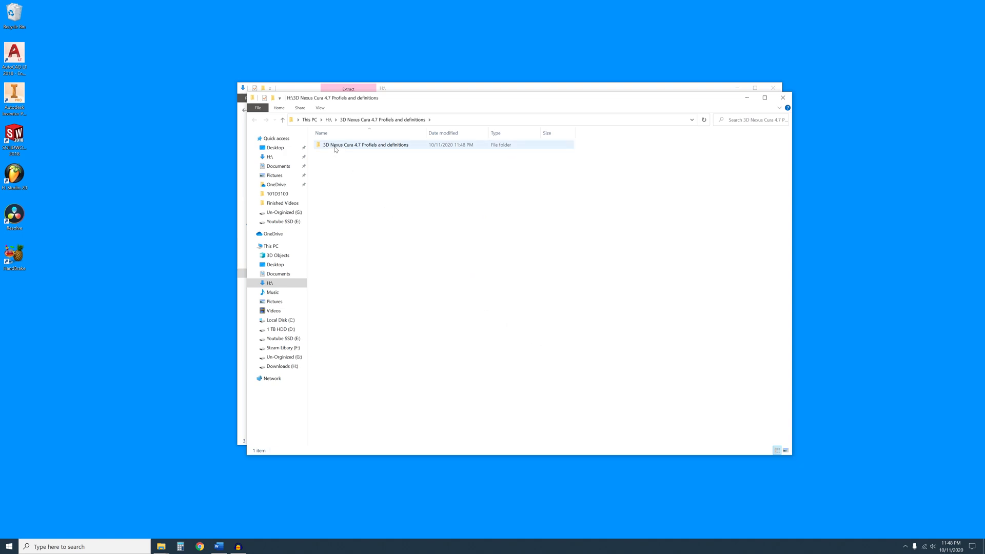
double_click(335, 145)
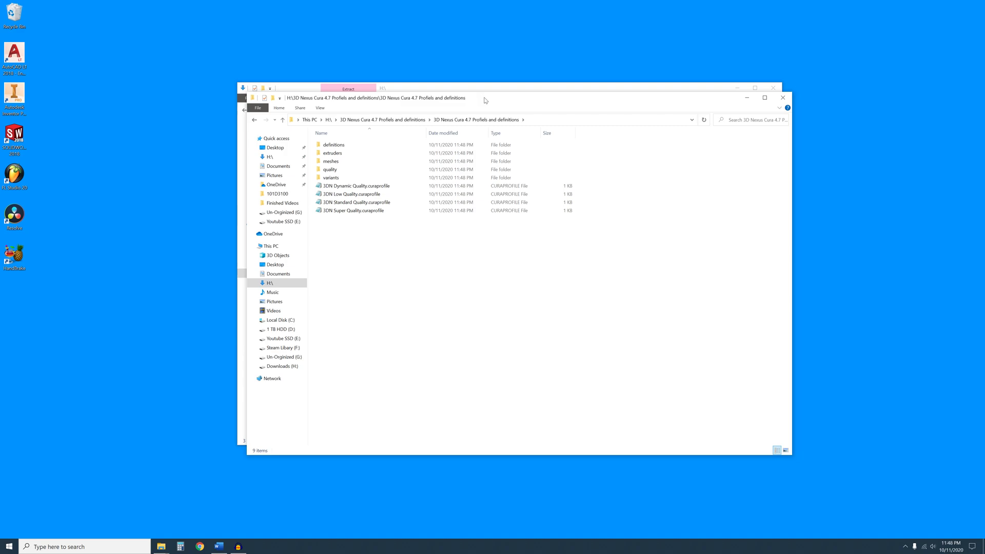
left_click_drag(485, 99, 695, 160)
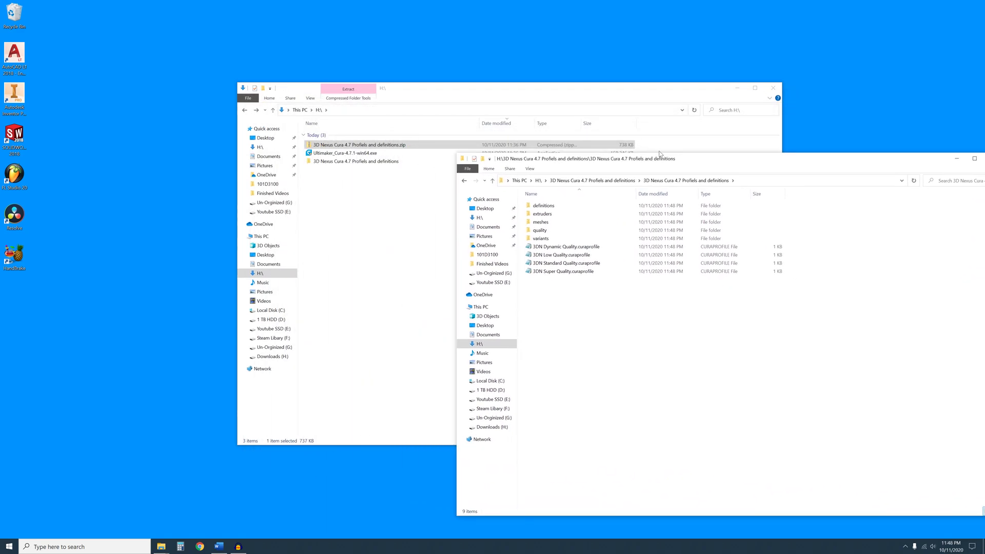
- In the other File Explorer window, open the resources folder of Ultimaker Cura 4.7 under Program Files on Local Disk (C:)
left_click(282, 312)
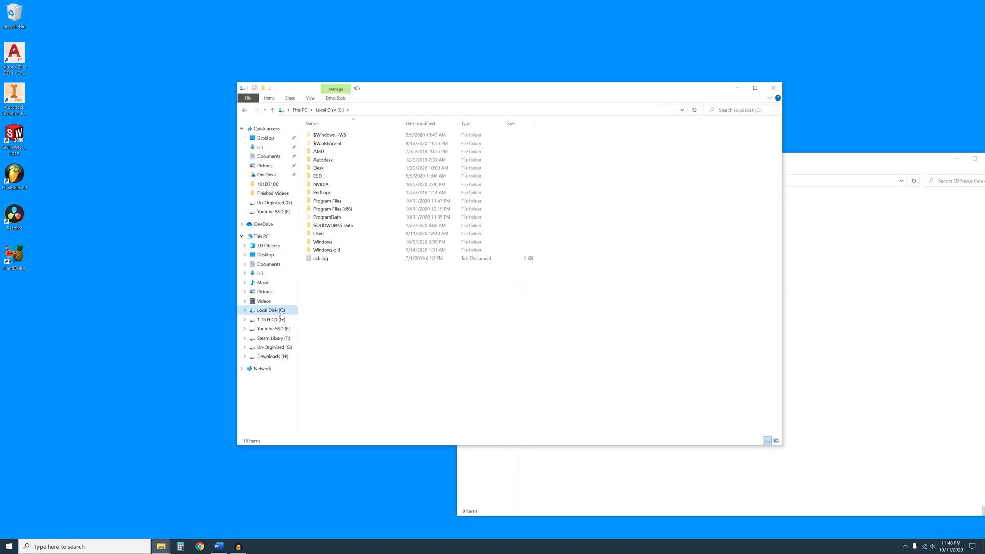
double_click(327, 201)
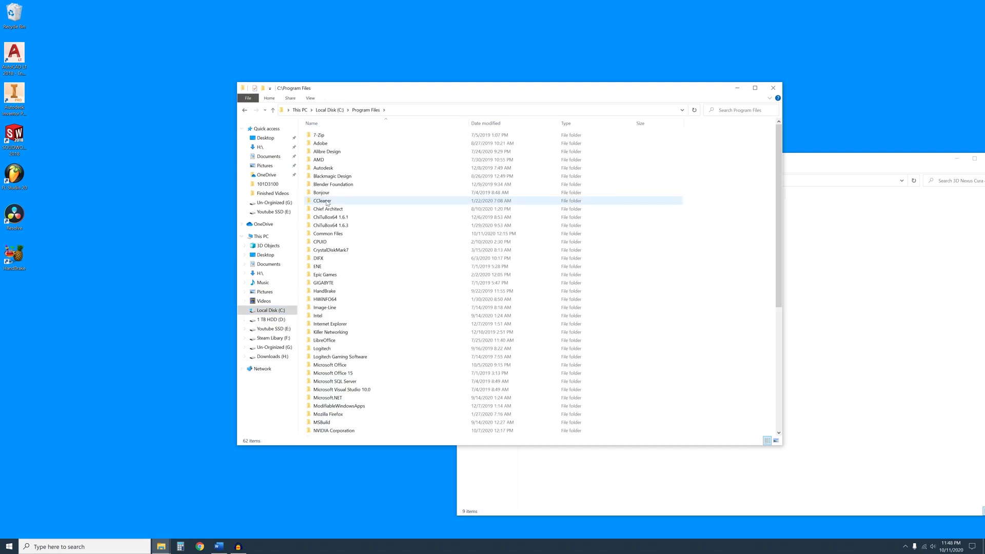
scroll(377, 318, "down", 7)
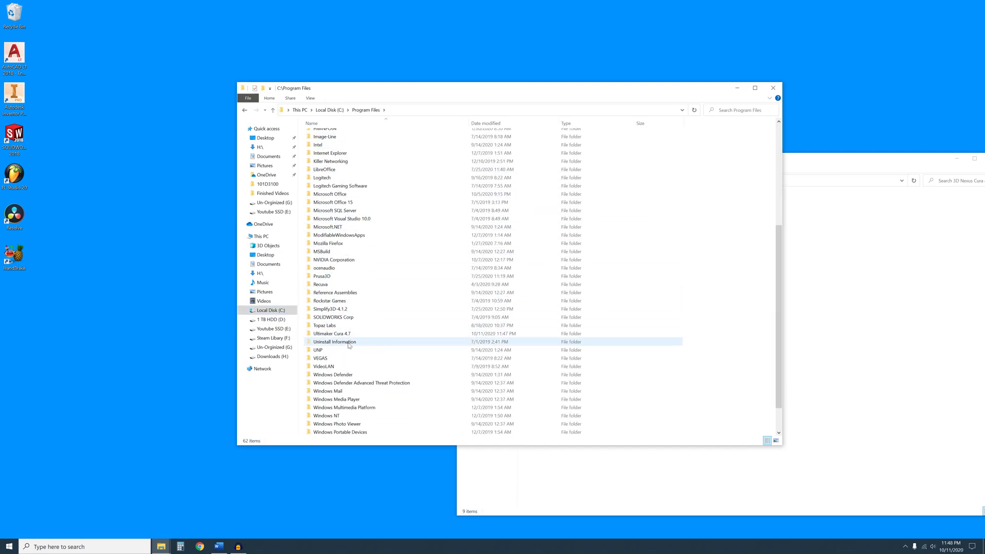
double_click(331, 335)
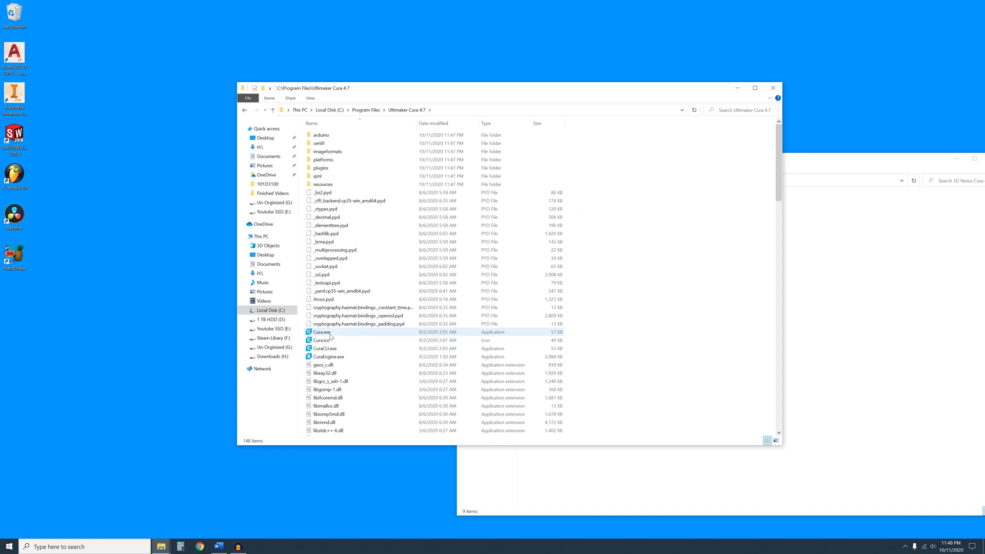
left_click(326, 186)
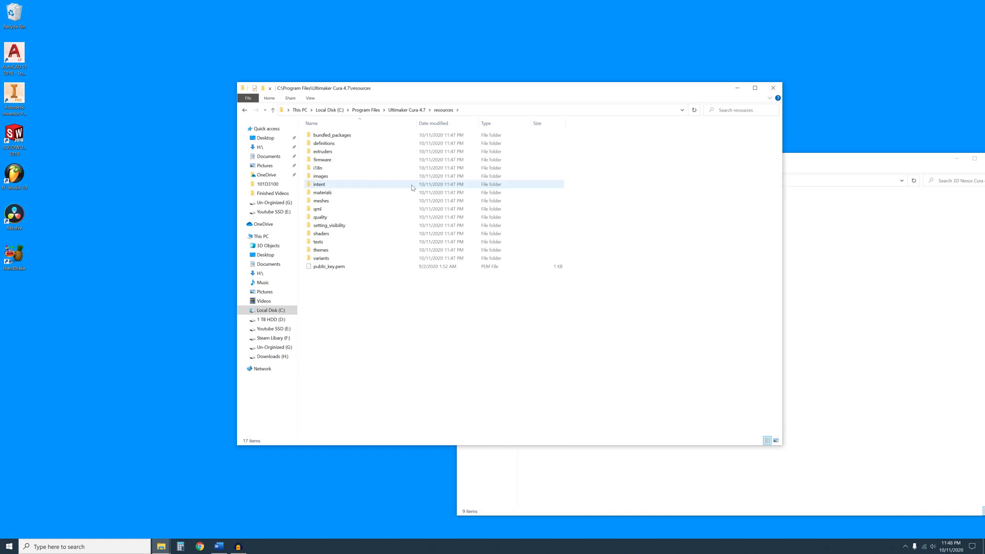
- Copy the extracted definitions, extruders, meshes, quality and variants folders into resources, granting administrator permission for all items, and close both File Explorer windows
key("alt+Tab")
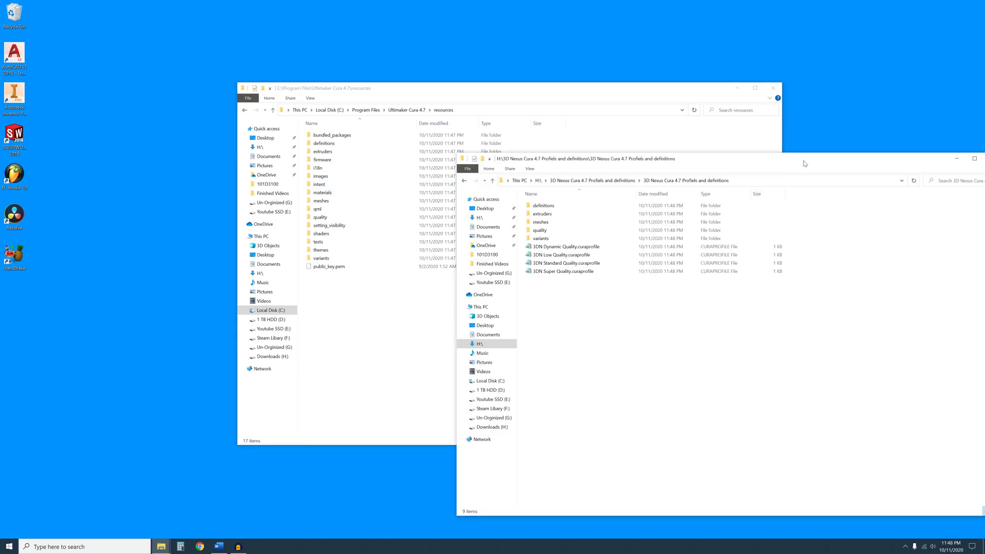
left_click(532, 239)
left_click(534, 207, "shift")
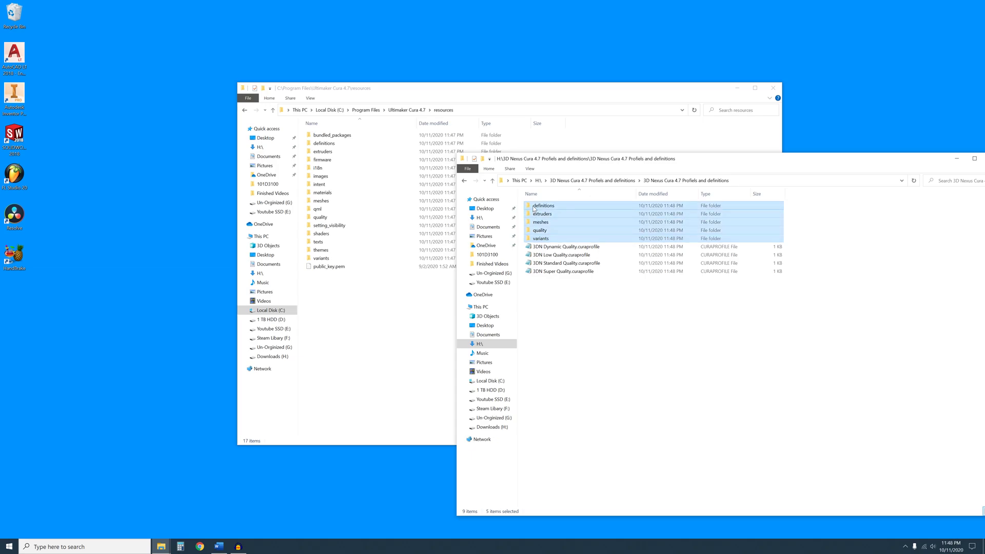
left_click_drag(534, 209, 380, 327)
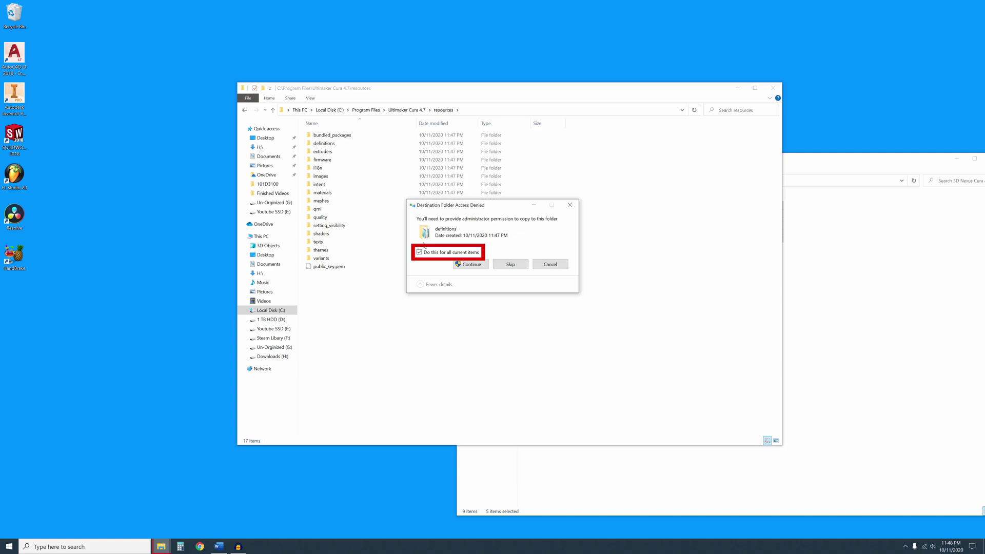
left_click(465, 264)
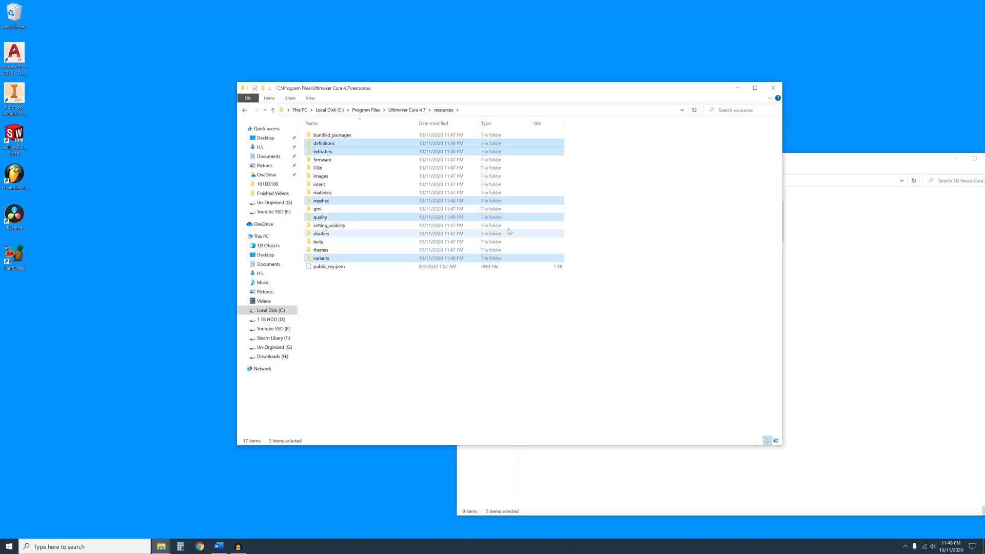
left_click(773, 91)
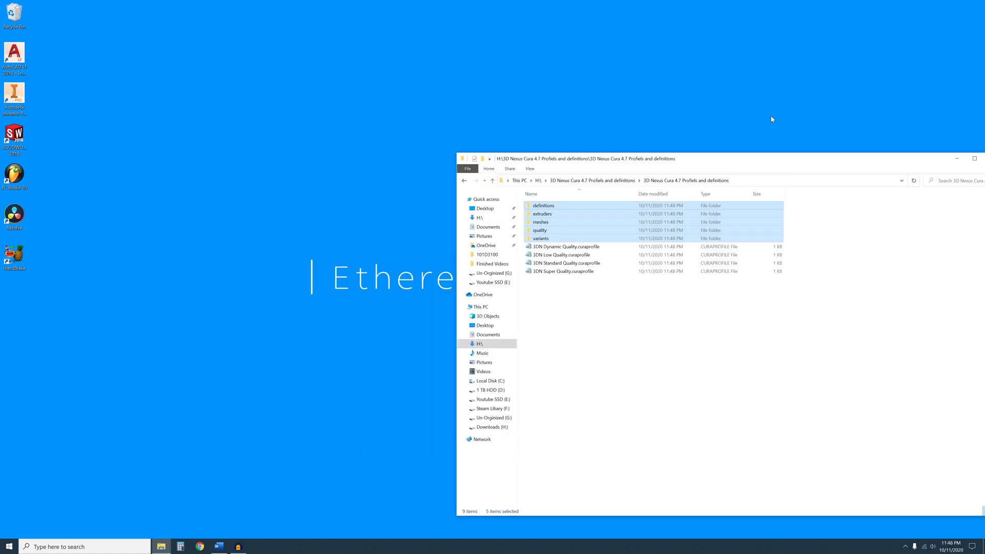
left_click_drag(766, 159, 570, 160)
left_click(797, 159)
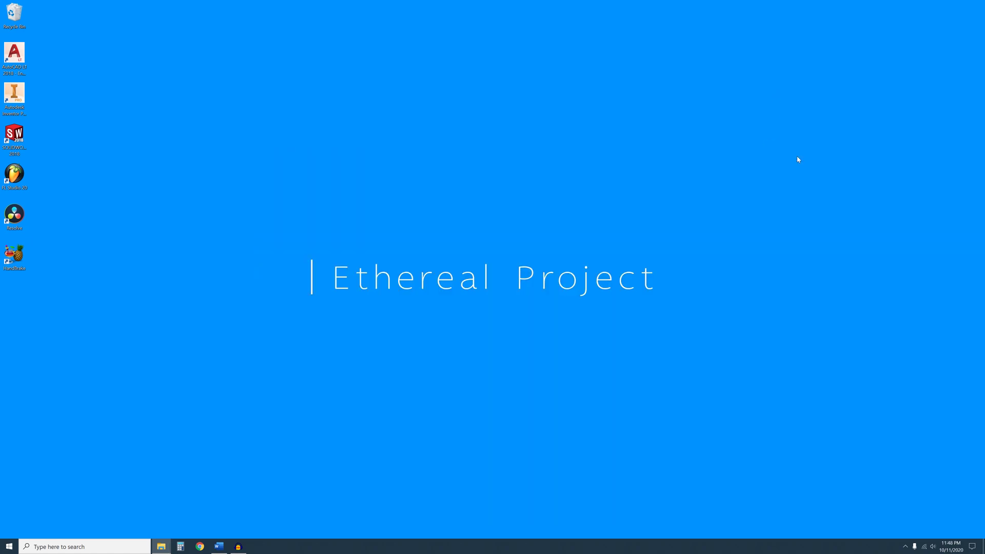
- Launch Ultimaker Cura 4.7 from the Ultimaker Cura program folder in Windows
left_click(9, 545)
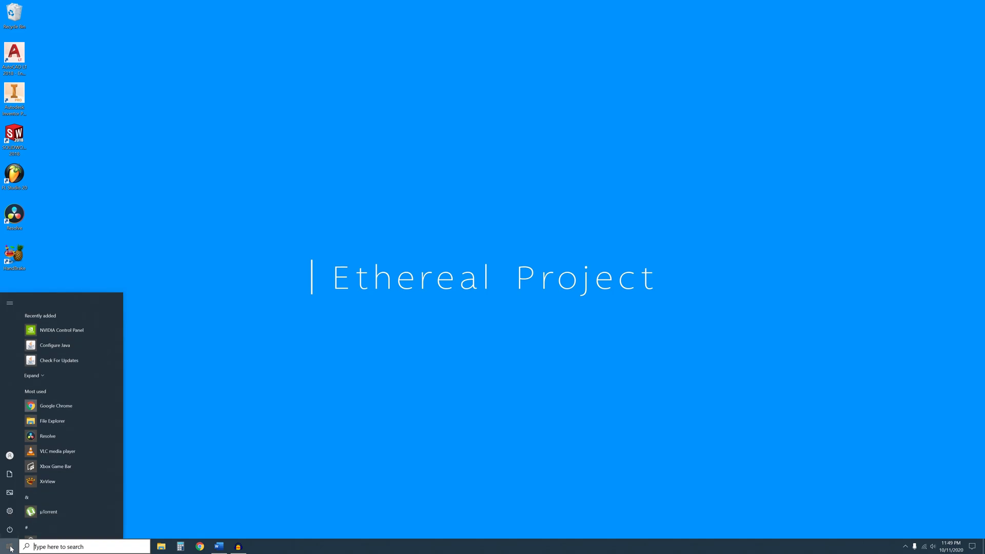
scroll(77, 492, "down", 15)
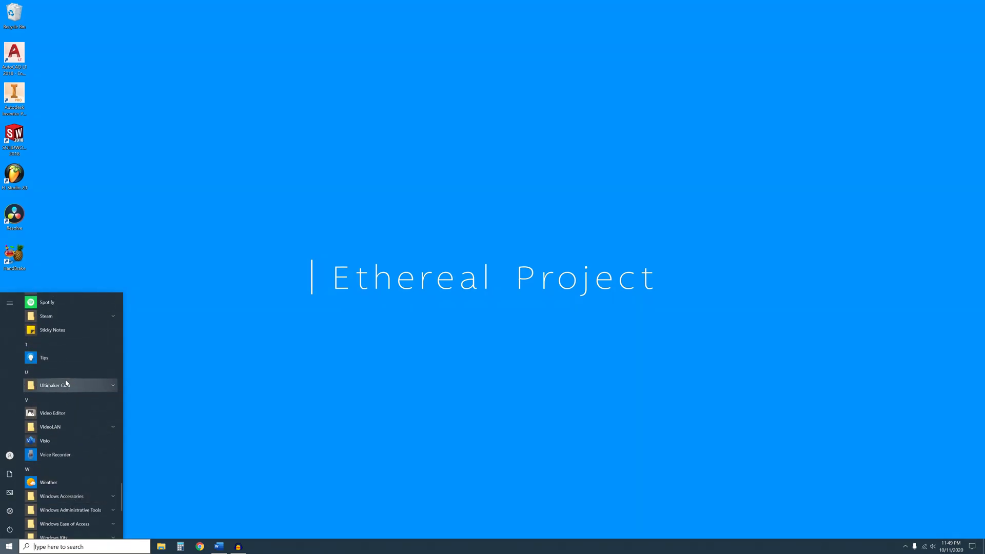
left_click(80, 388)
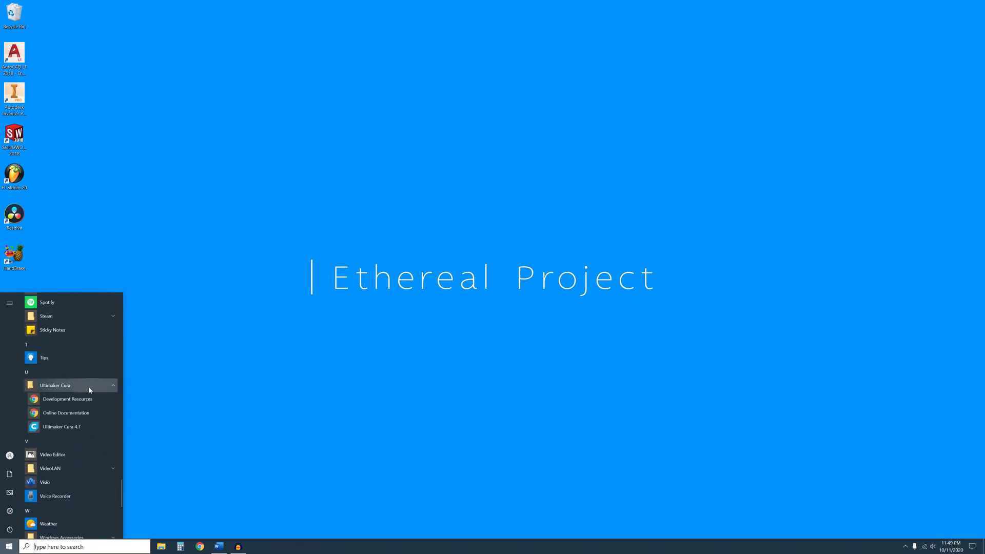
left_click(61, 428)
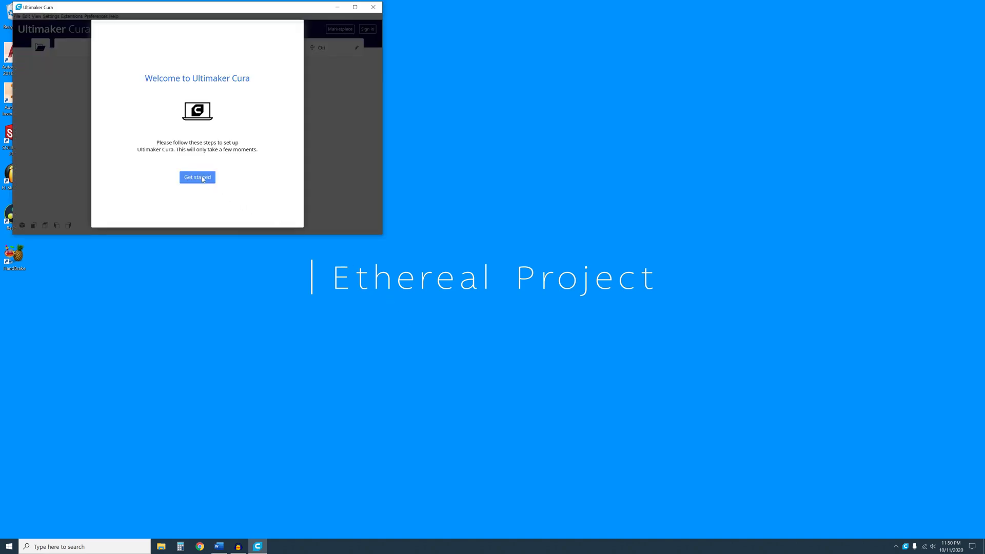
- Go through the welcome pages, accepting the user agreement and skipping the Ultimaker account sign-in, up to adding a printer
left_click(203, 179)
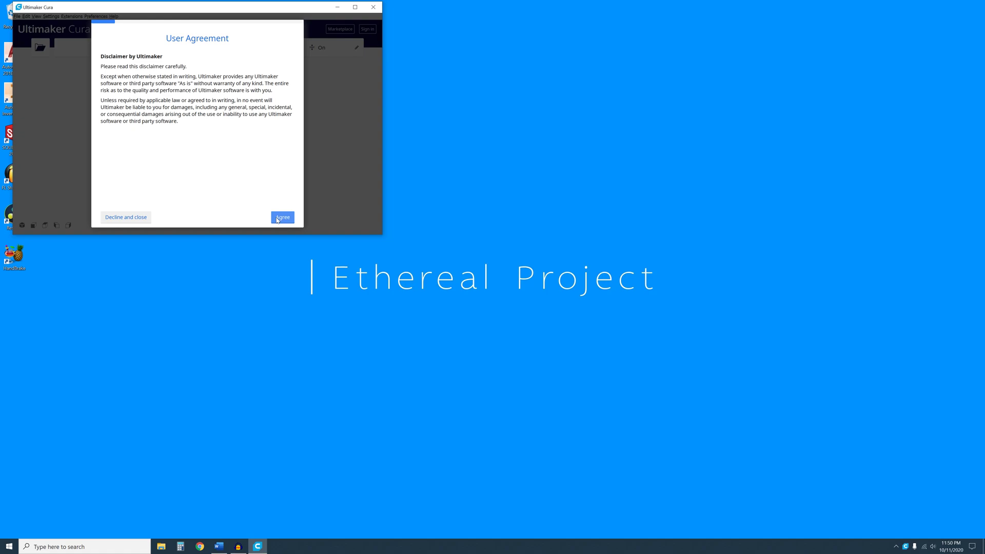
left_click(277, 218)
left_click(284, 217)
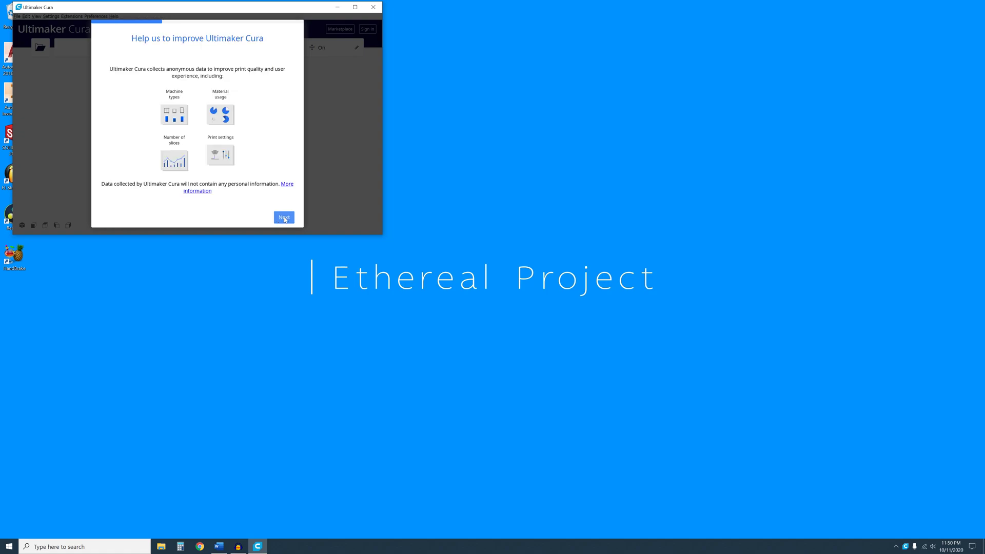
left_click(285, 219)
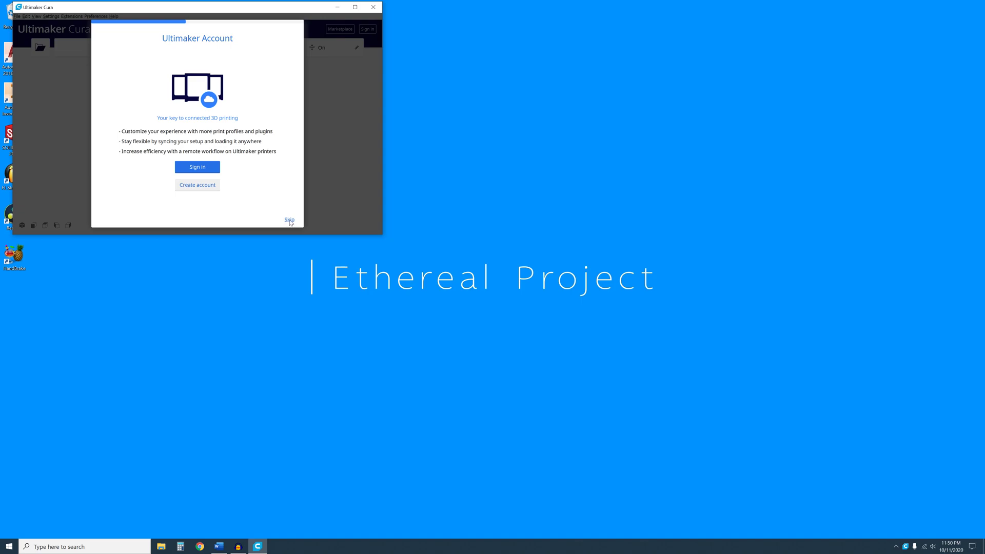
left_click(290, 220)
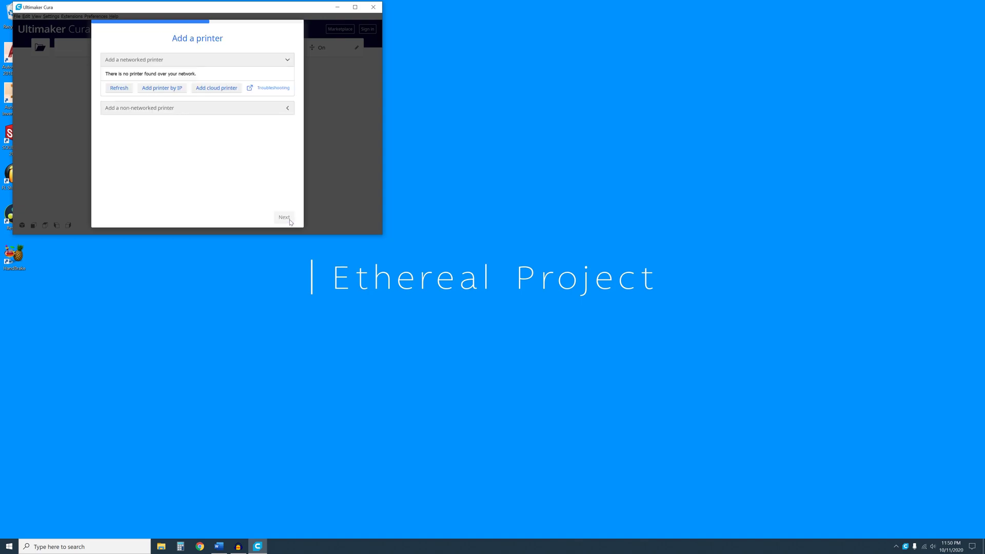
- Add the Artillery Sidewinder X1 as a non-networked printer, accept its machine settings, and maximize the Cura window
left_click(143, 111)
scroll(138, 172, "down", 5)
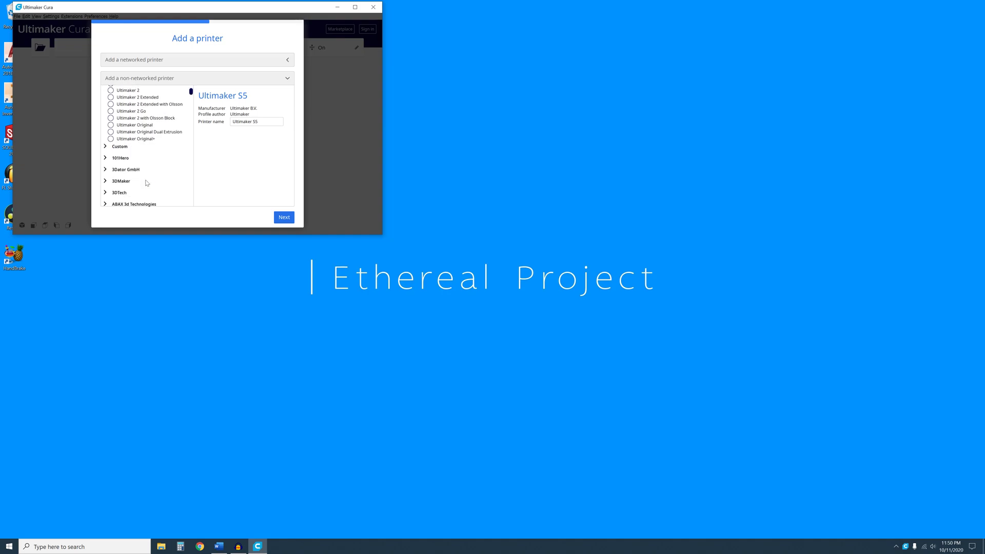
scroll(151, 188, "down", 1)
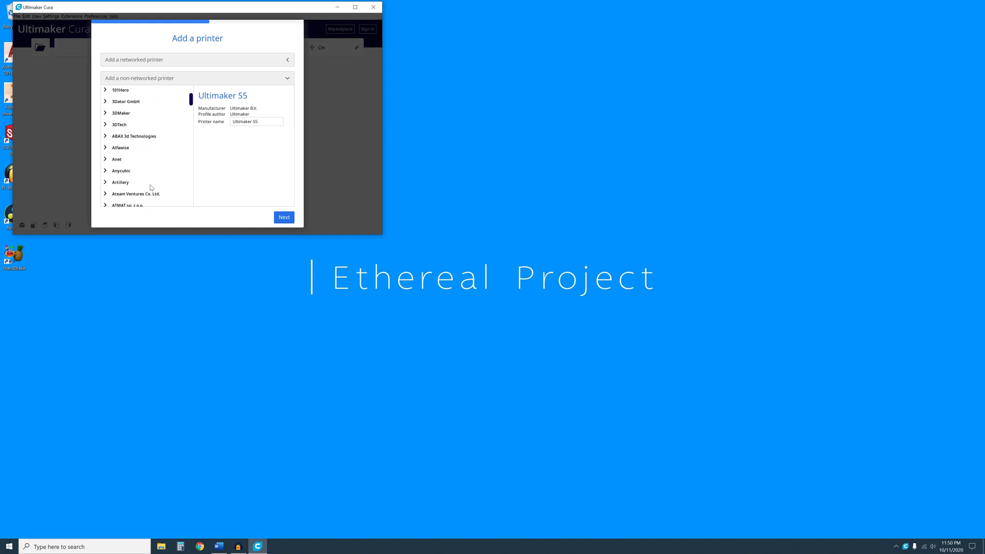
left_click(105, 177)
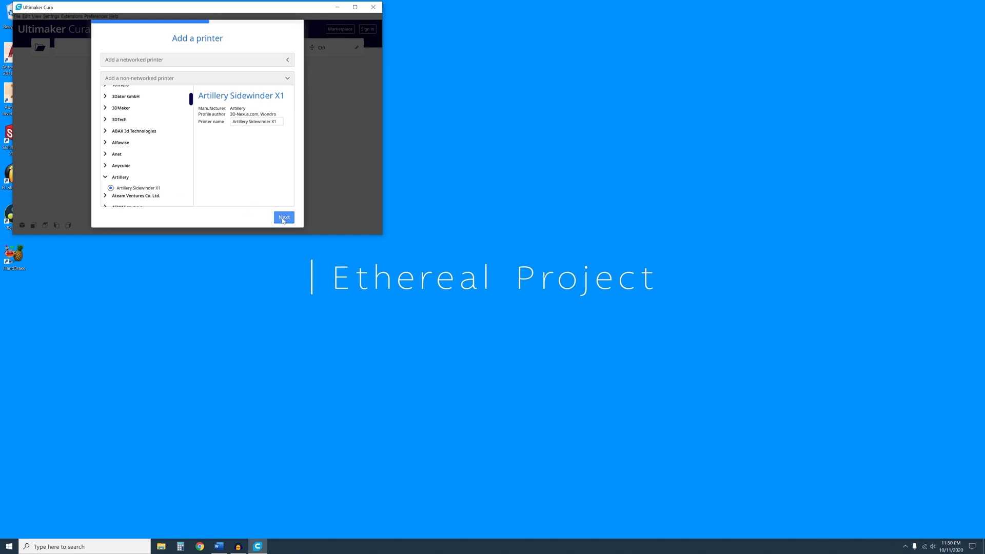
left_click(284, 217)
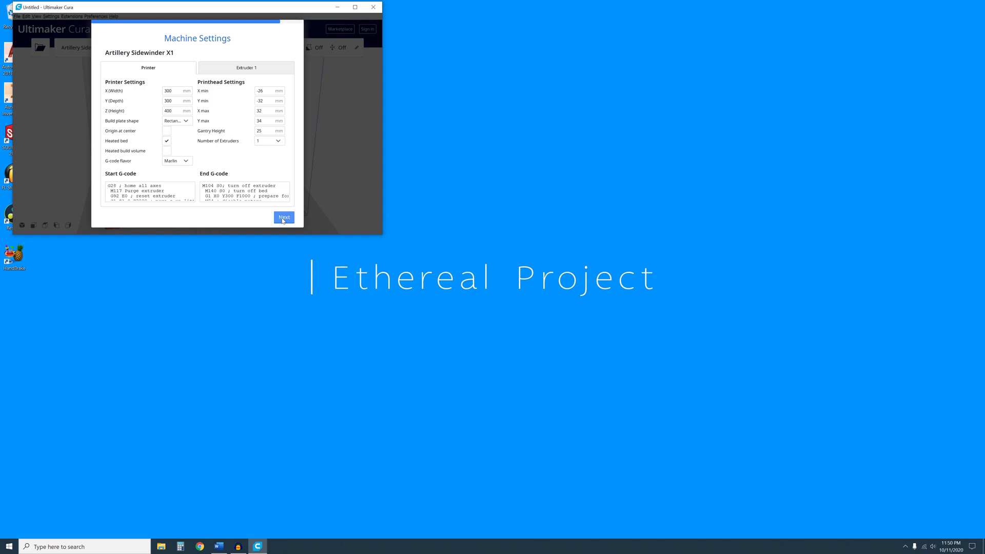
left_click(283, 218)
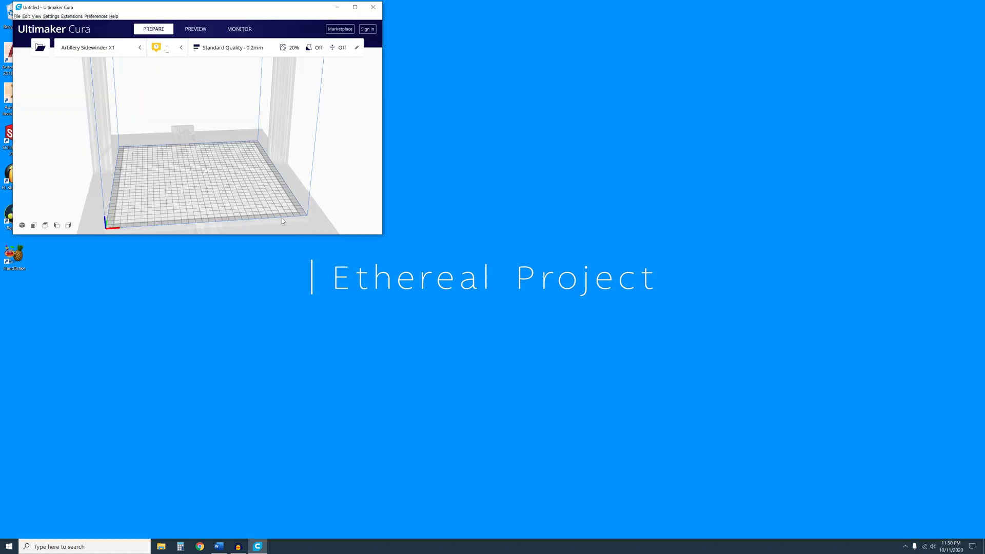
left_click(355, 7)
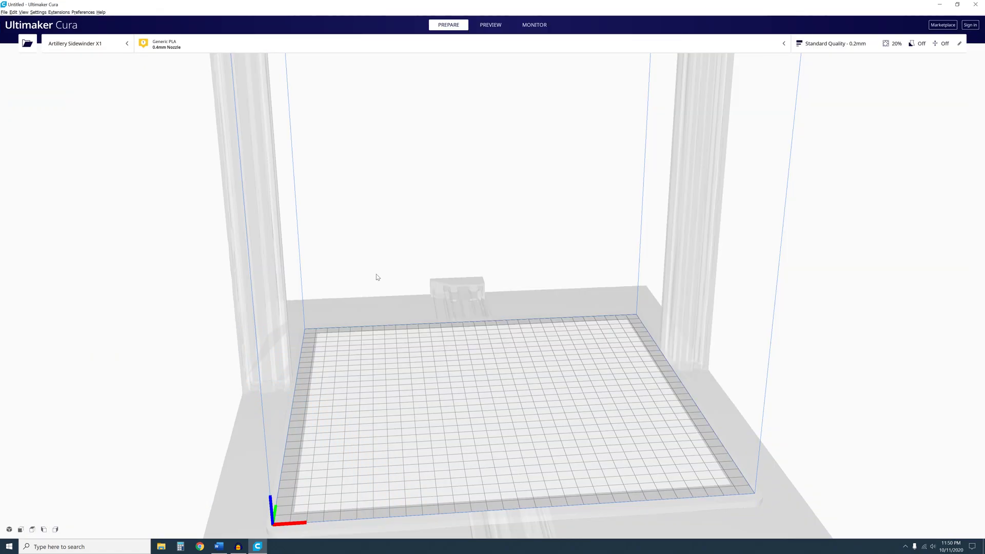
scroll(441, 267, "down", 5)
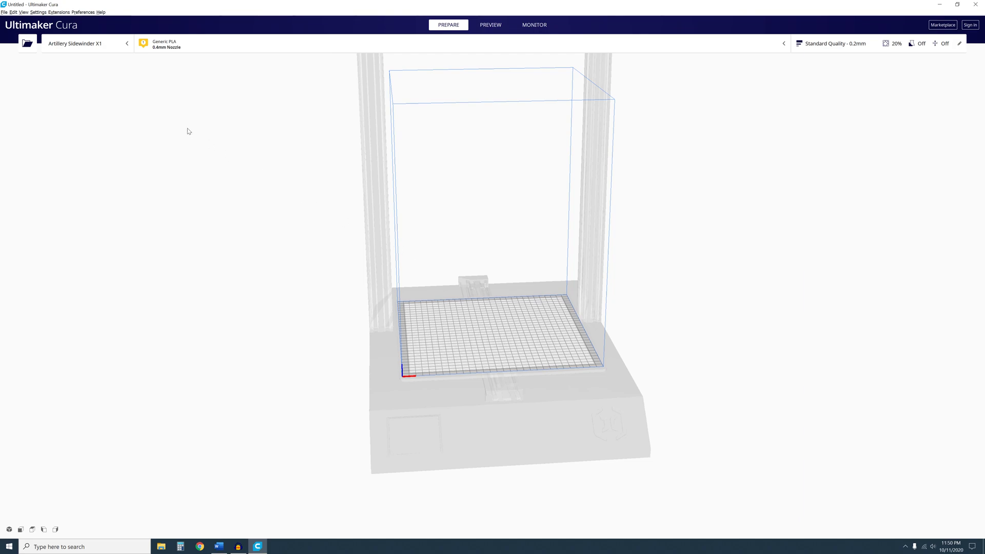
- In the profile preferences, import 3DN Standard Quality.curaprofile from the 3D Nexus Cura 4.7 Profiels and definitions folder on H:\
left_click(83, 13)
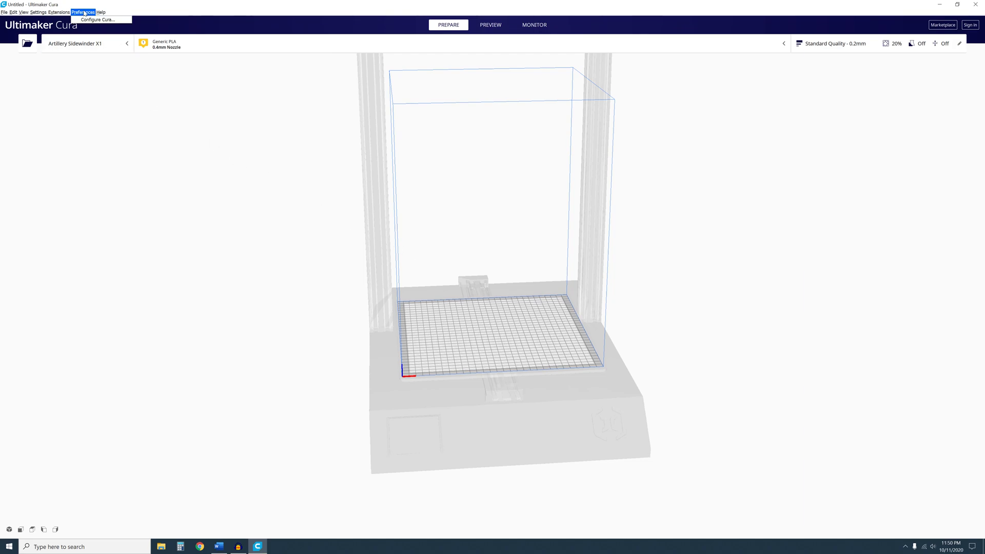
left_click(85, 20)
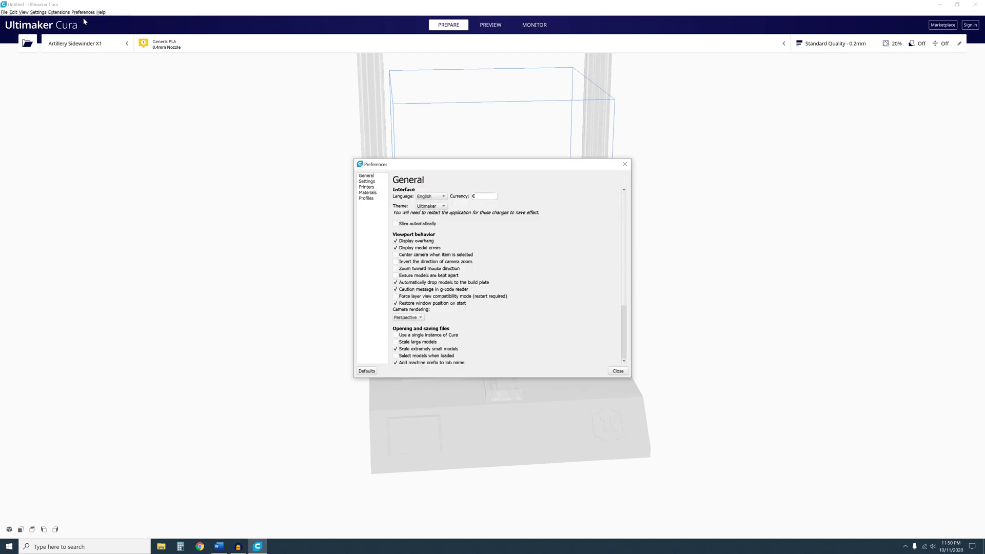
left_click(366, 198)
left_click(484, 190)
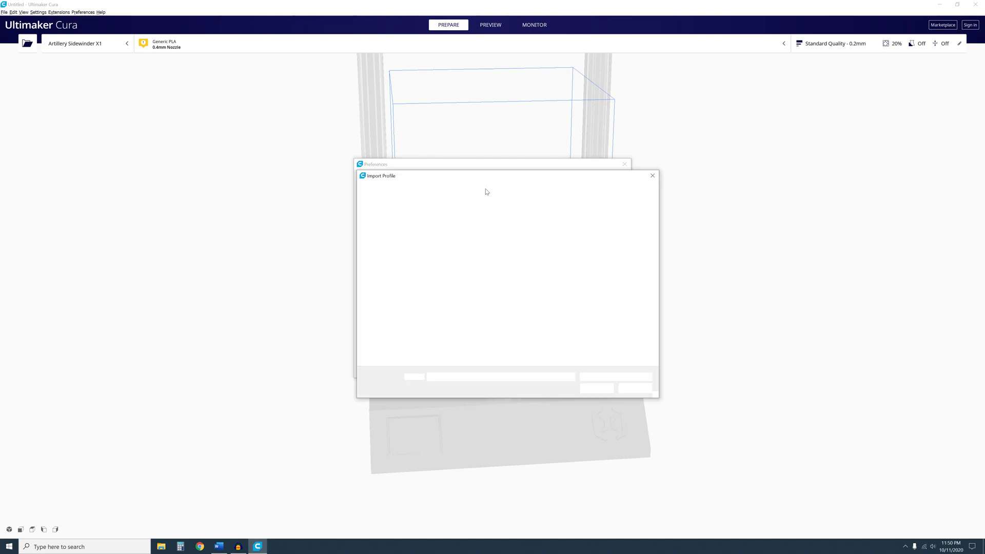
left_click(380, 238)
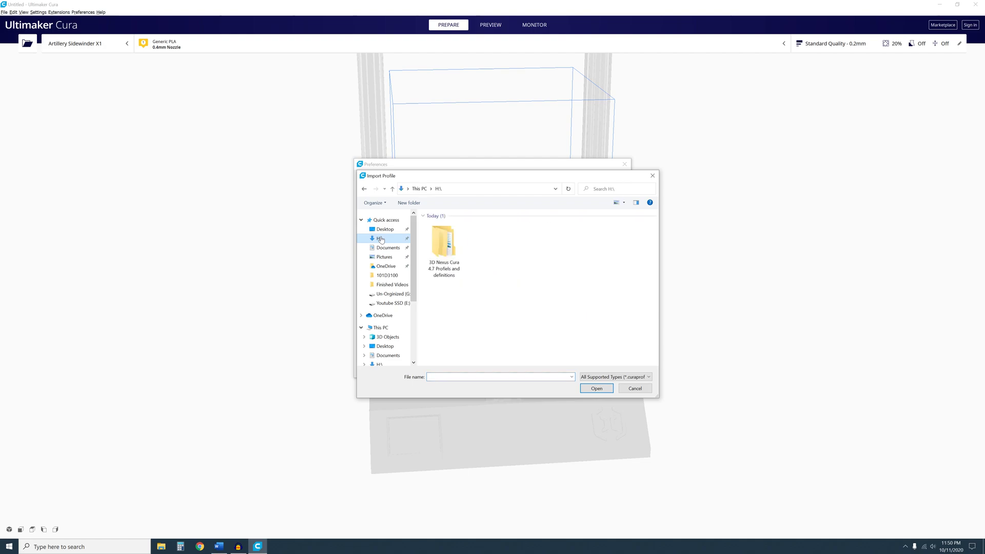
left_click(440, 243)
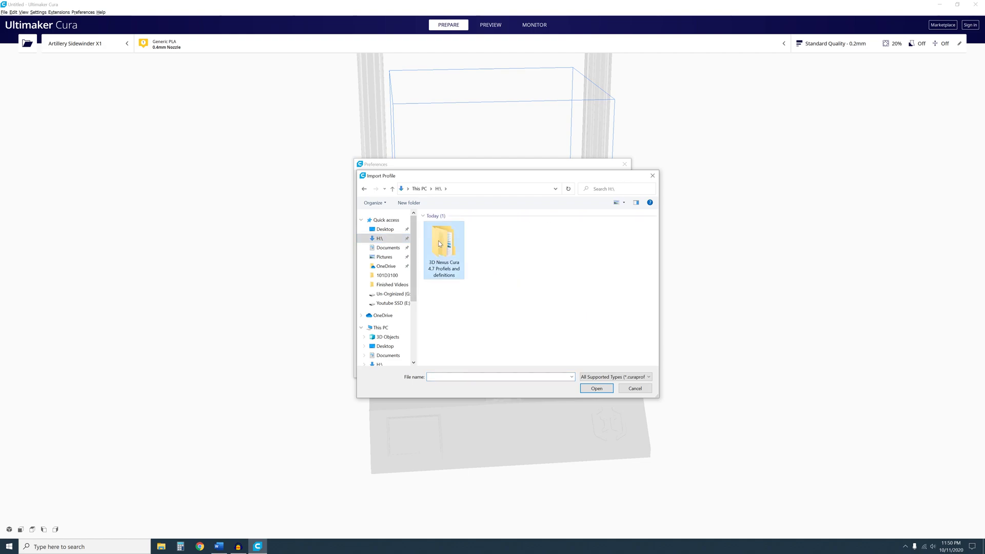
double_click(440, 244)
double_click(437, 228)
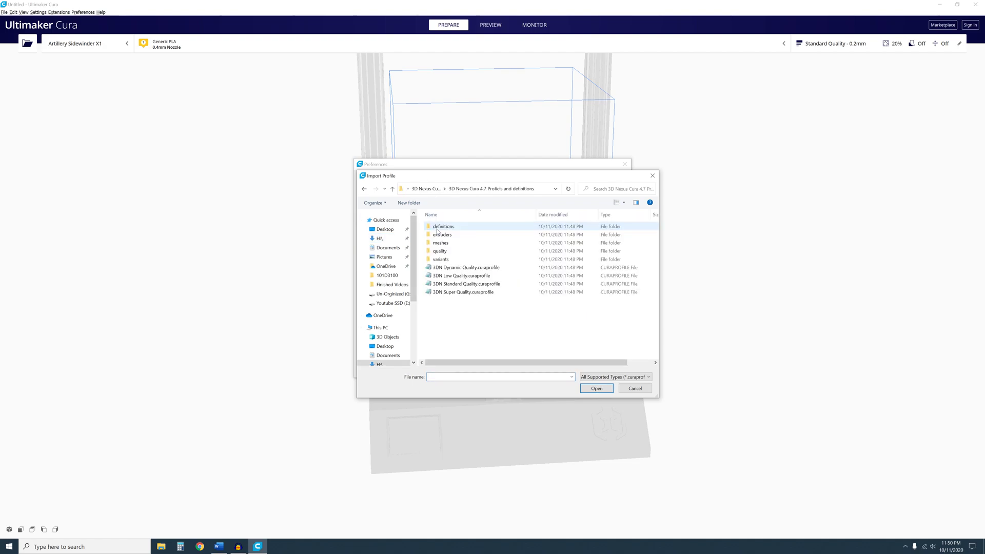
left_click(457, 284)
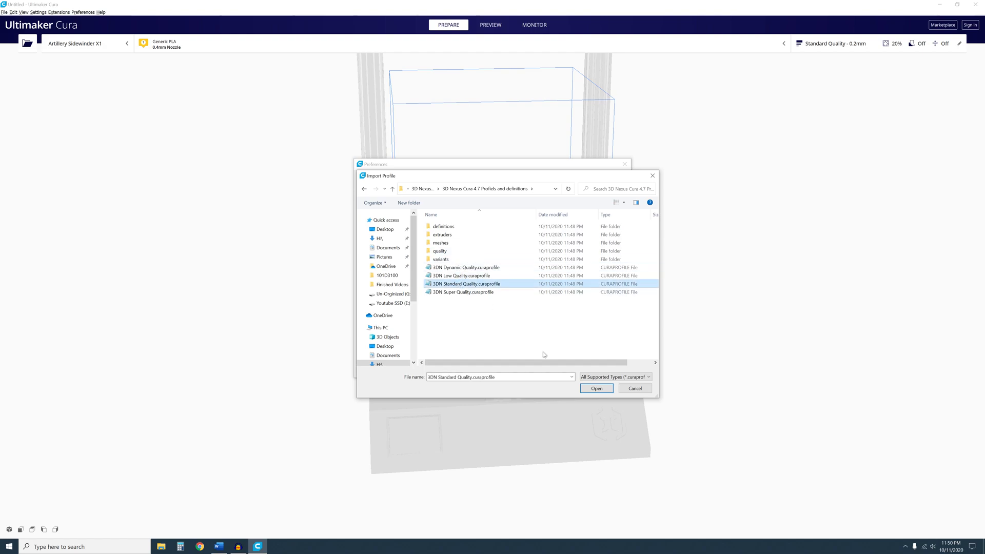
left_click(598, 389)
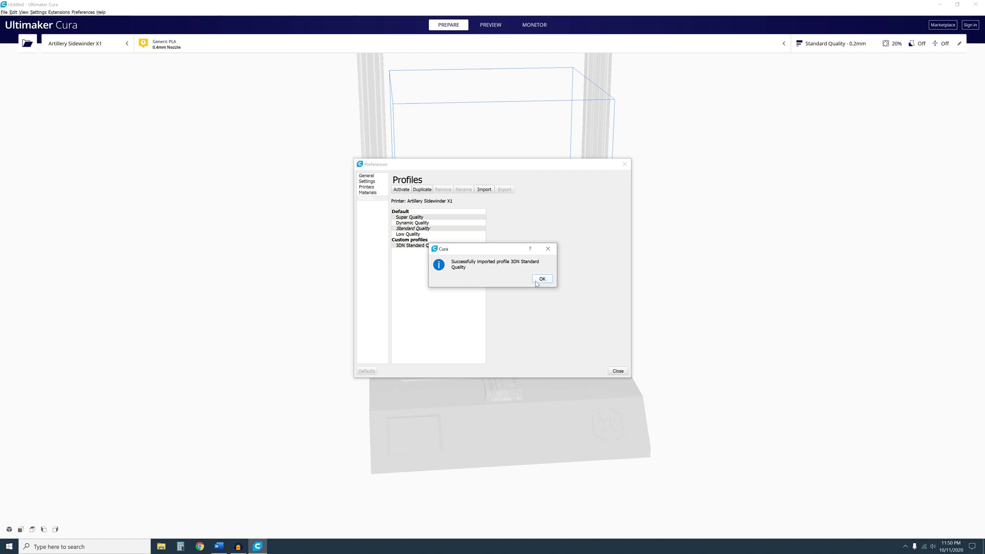
left_click(542, 279)
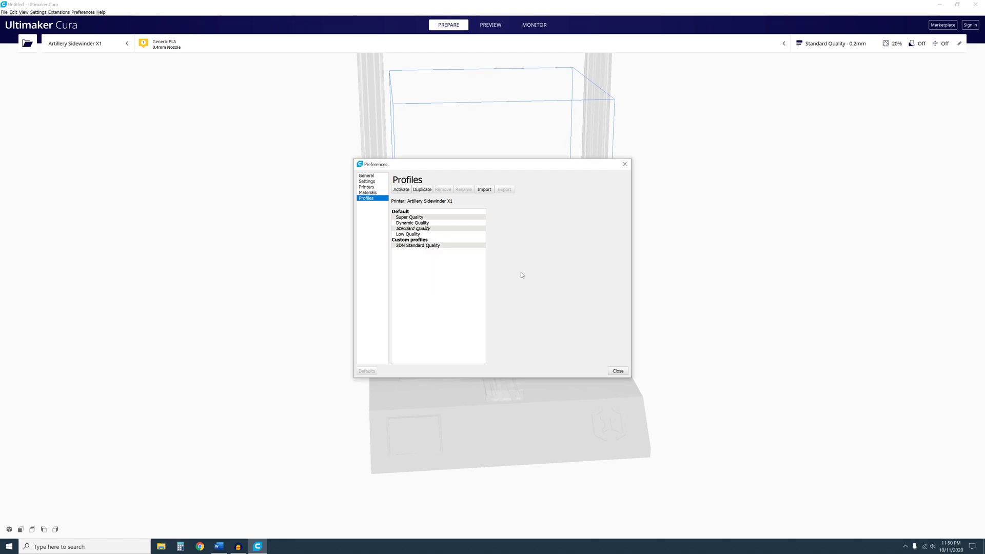
- Import the remaining 3DN Dynamic, Low and Super Quality profiles from the same folder and close the preferences
left_click(485, 190)
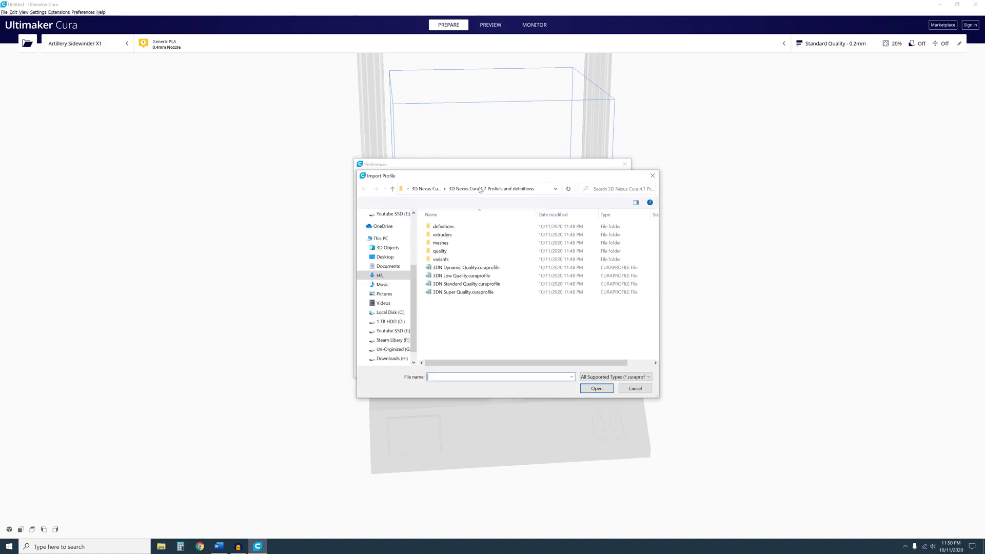
double_click(461, 258)
left_click(536, 279)
left_click(484, 189)
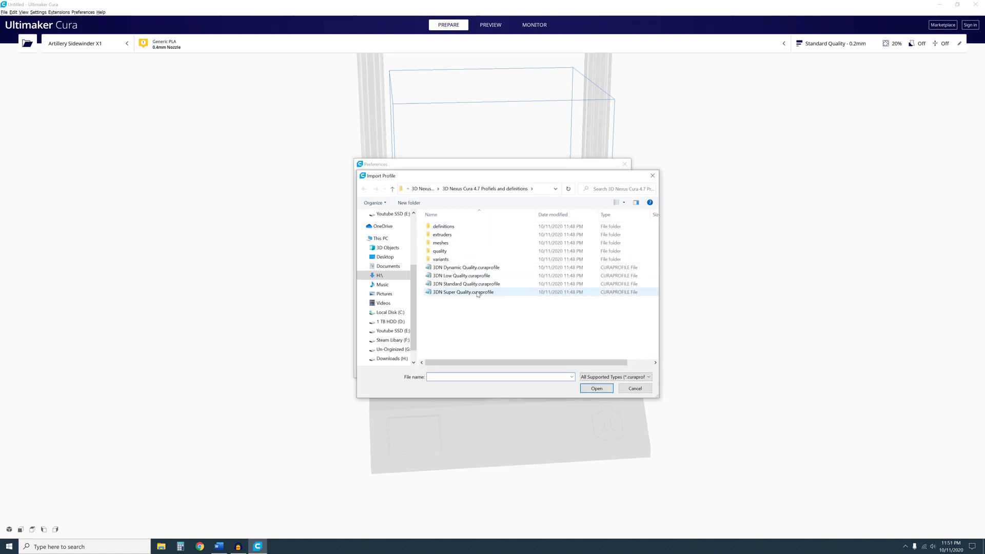
double_click(440, 287)
left_click(536, 279)
left_click(617, 370)
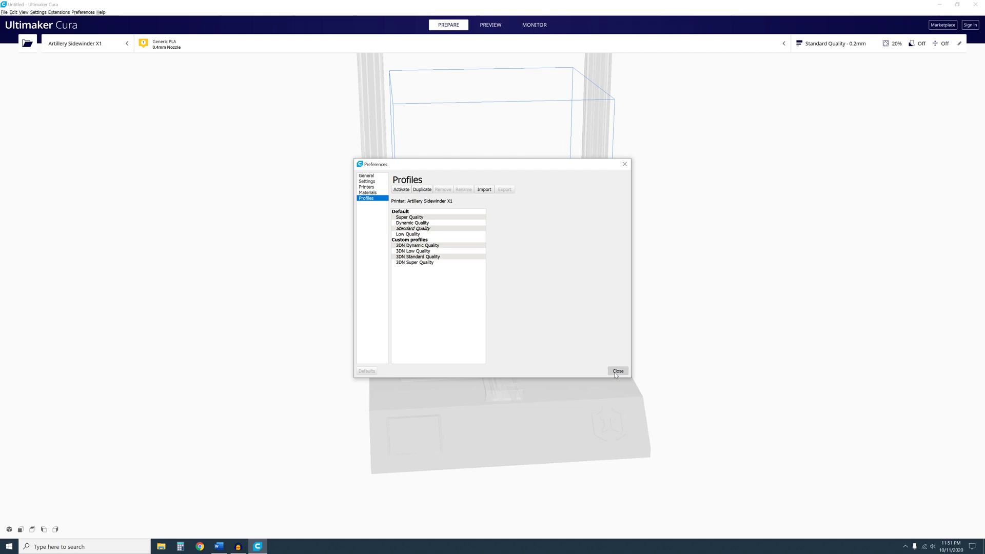
- Show the custom print settings and check the list of available default and custom profiles without changing the selection
scroll(612, 362, "down", 5)
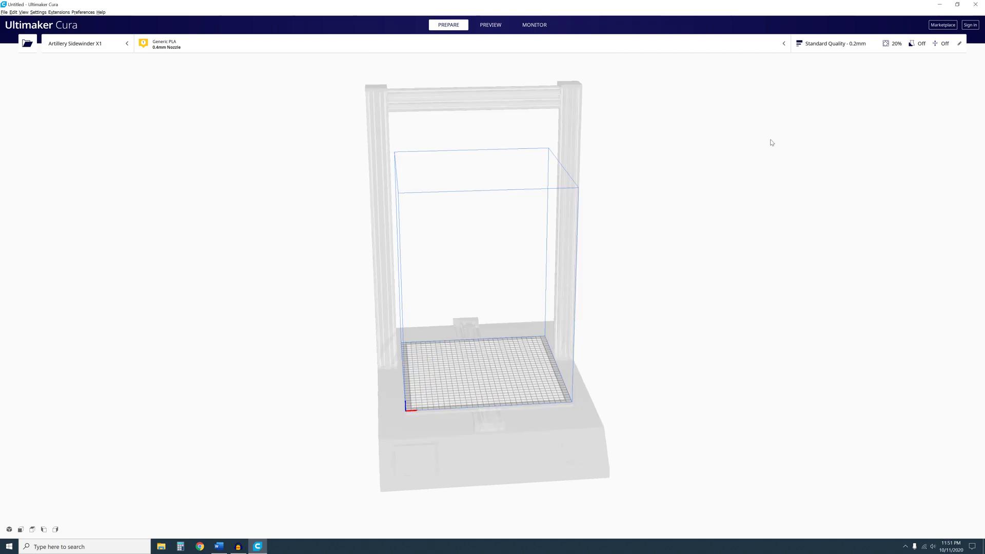
left_click(853, 48)
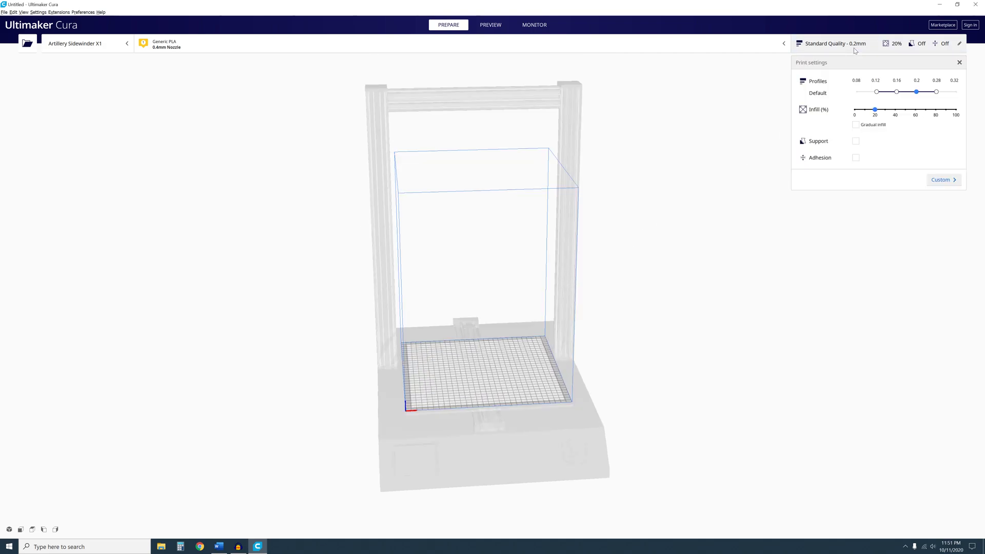
left_click(949, 181)
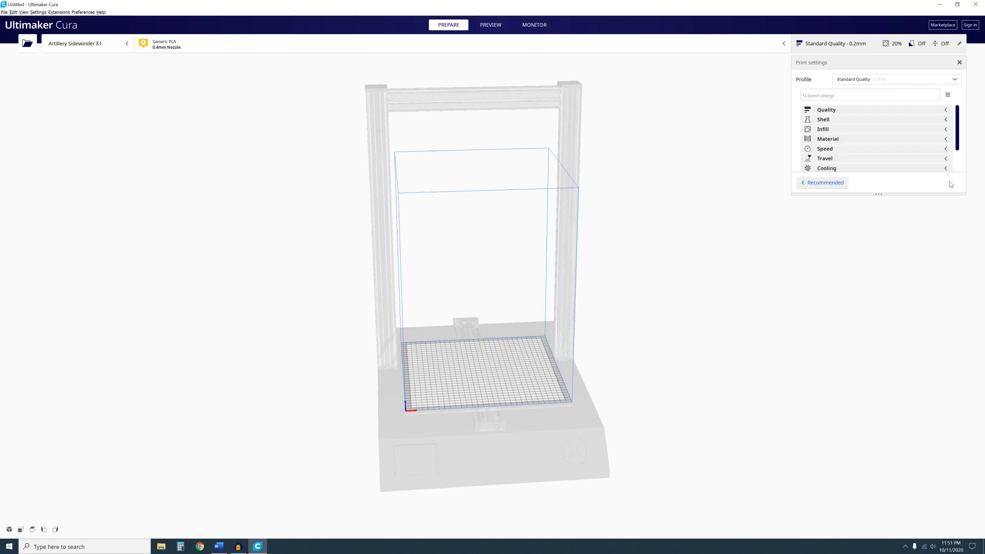
left_click(897, 81)
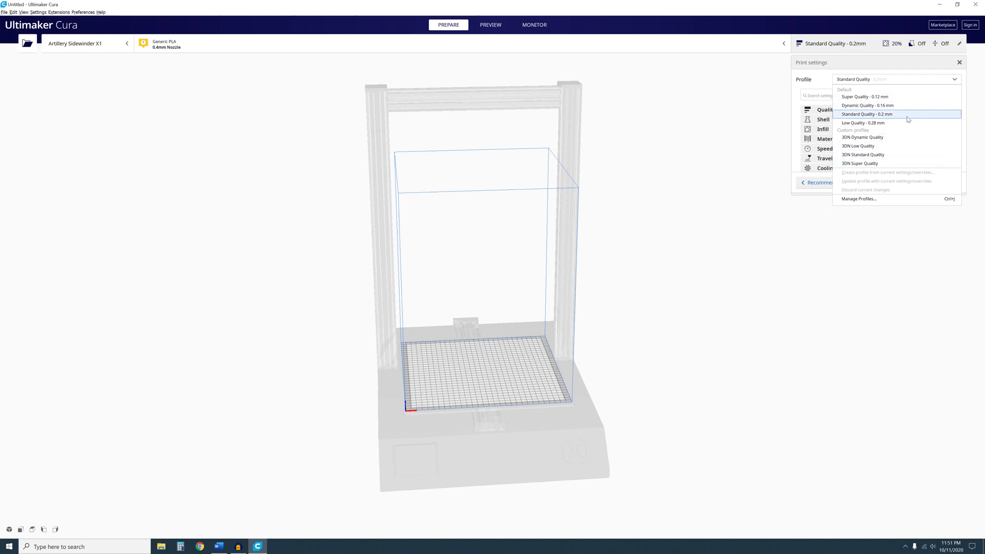
left_click(899, 83)
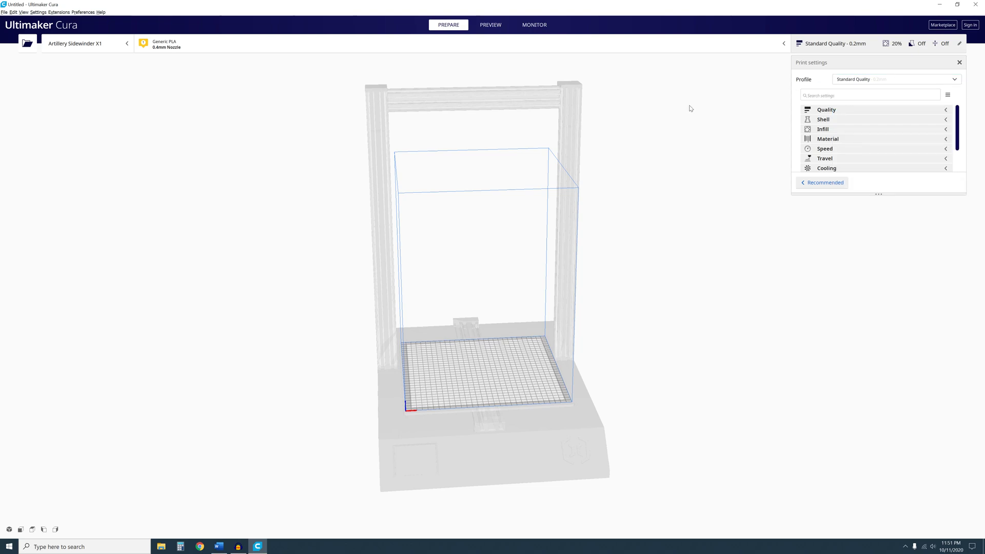